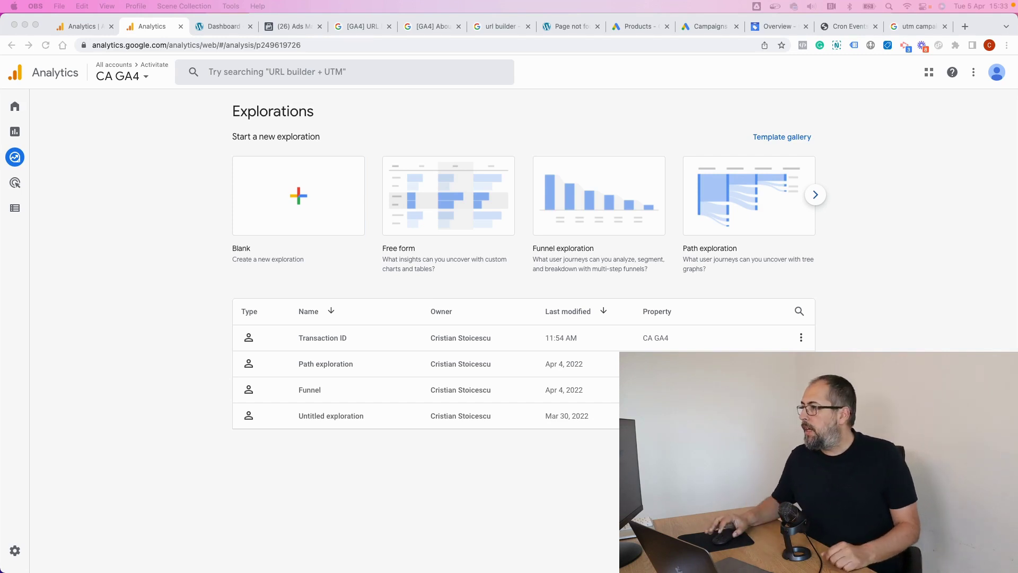
Open the Build a URL parameter dialog from the New Sales Ad's Tracking section in Ads Manager.
click(241, 279)
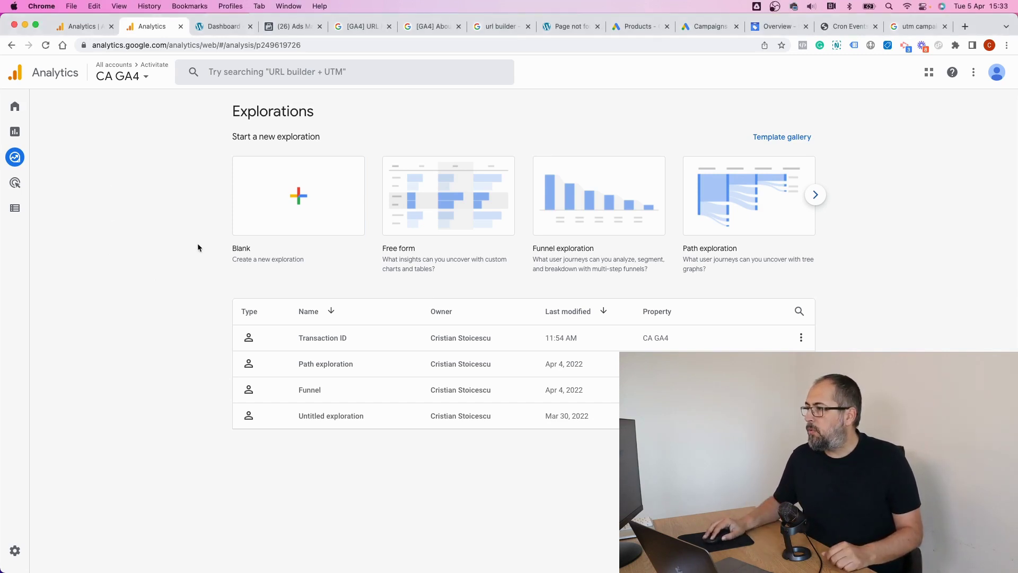
mouse_move(15, 149)
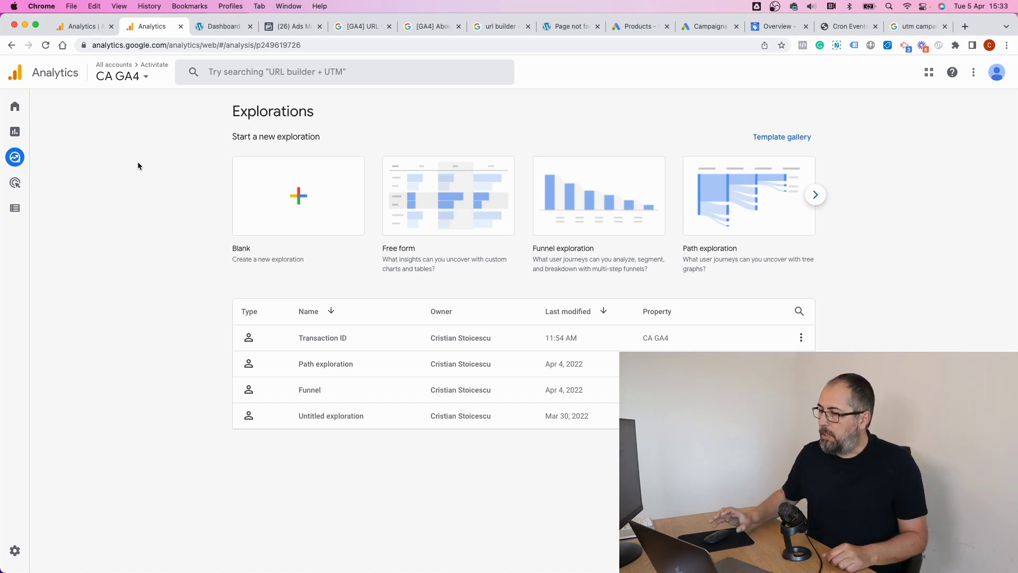
click(280, 30)
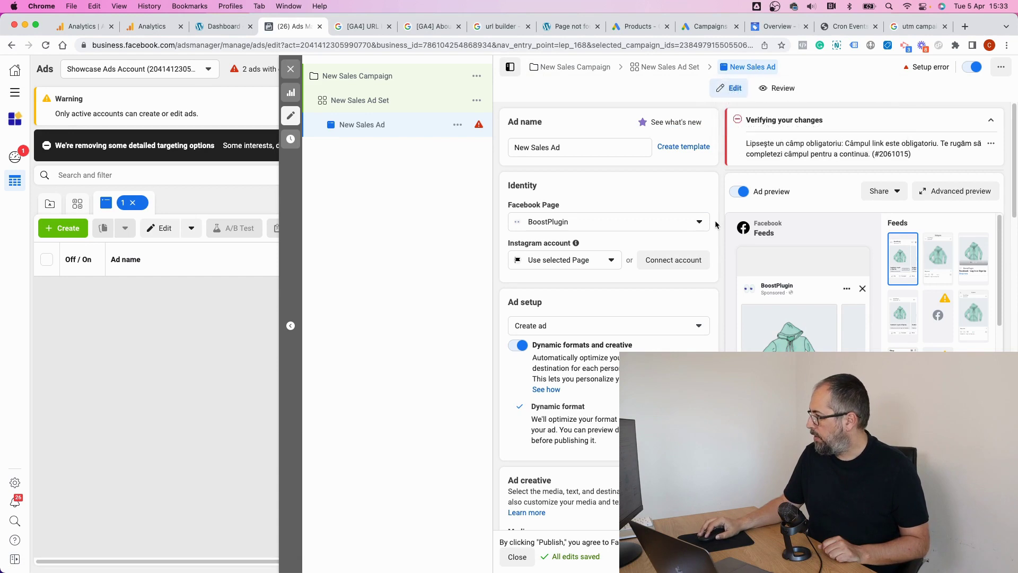
scroll(715, 221, down, 15)
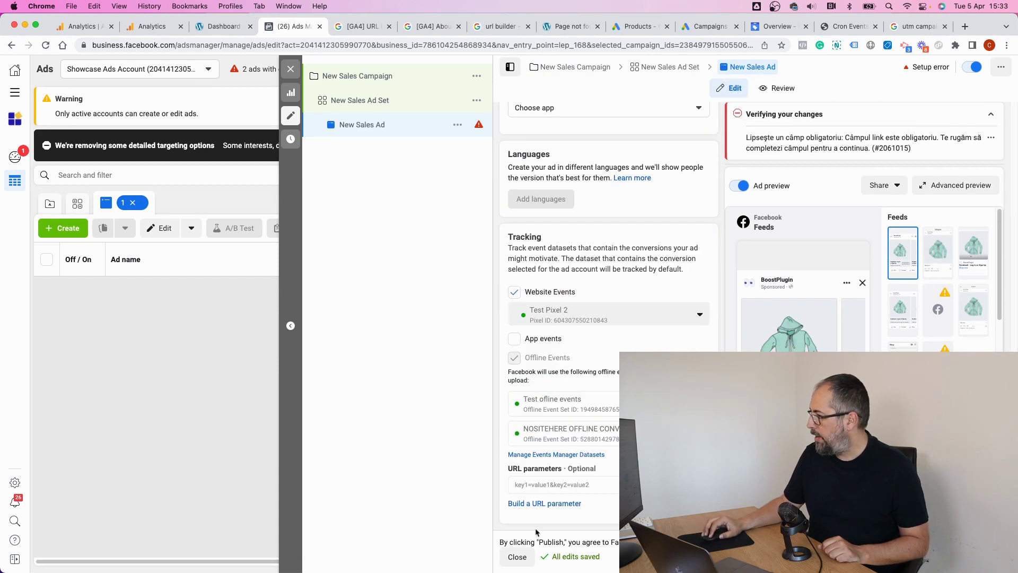
click(536, 504)
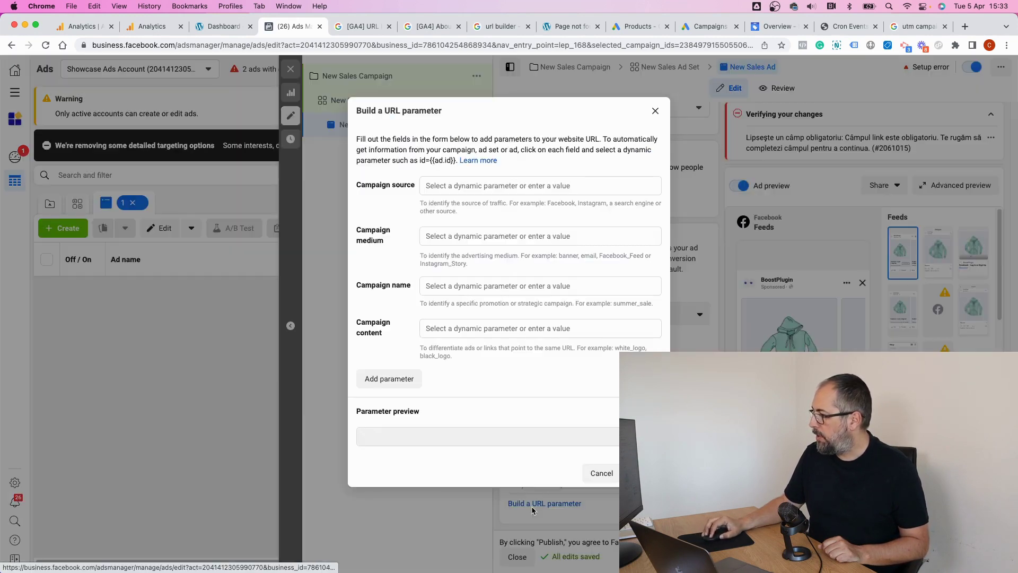
Apply source Facebook, medium Catalog, name {{campaign.name}} and content {{adset.name}} as URL parameters.
click(445, 183)
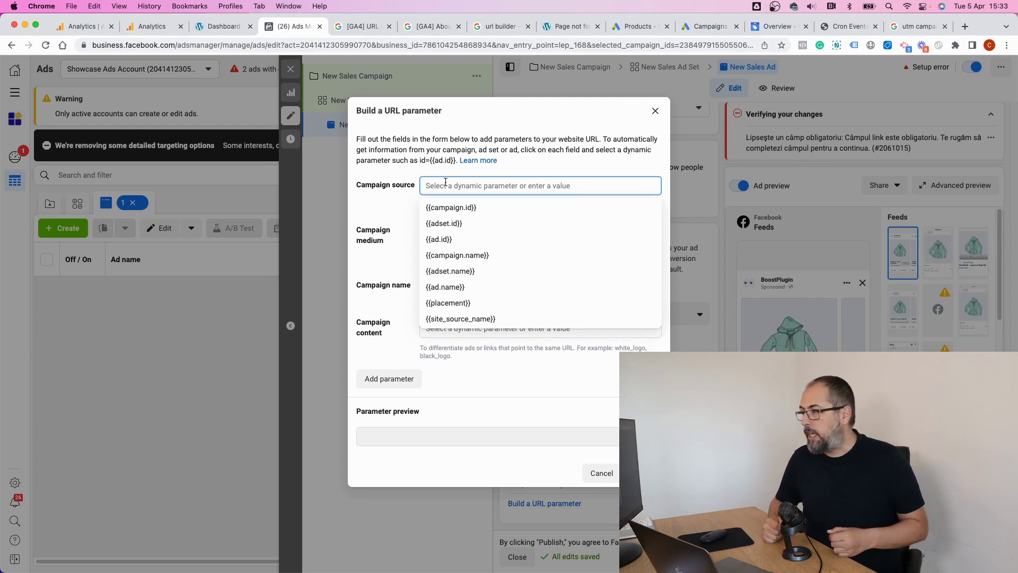
text(Fa)
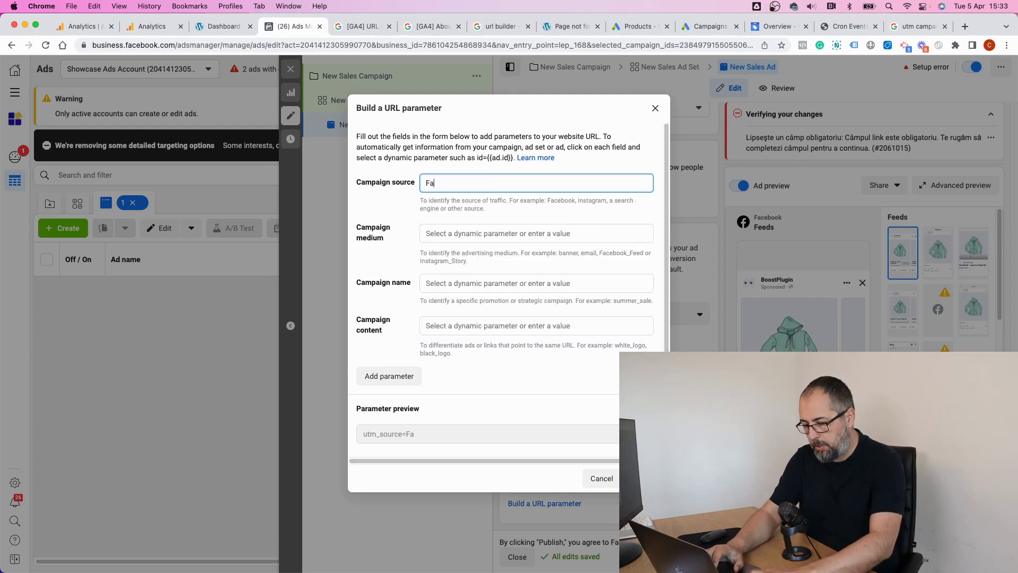
text(cebook)
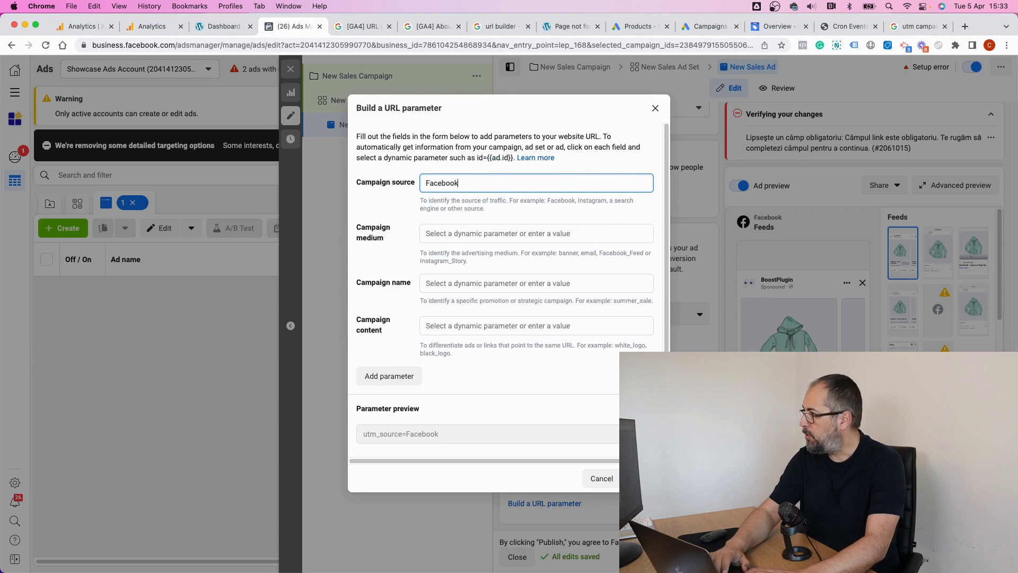
click(454, 231)
text(Catalog)
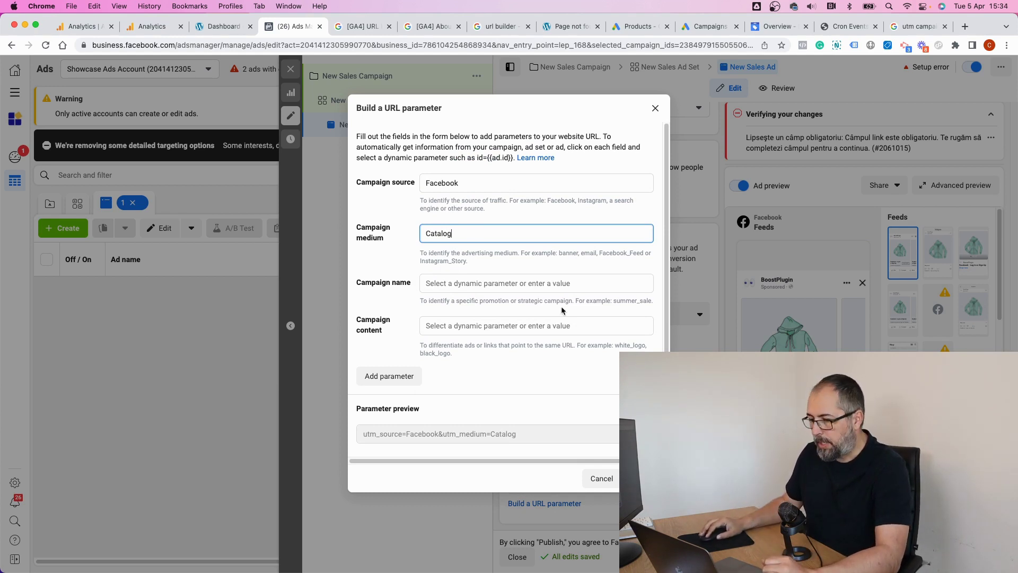
click(497, 284)
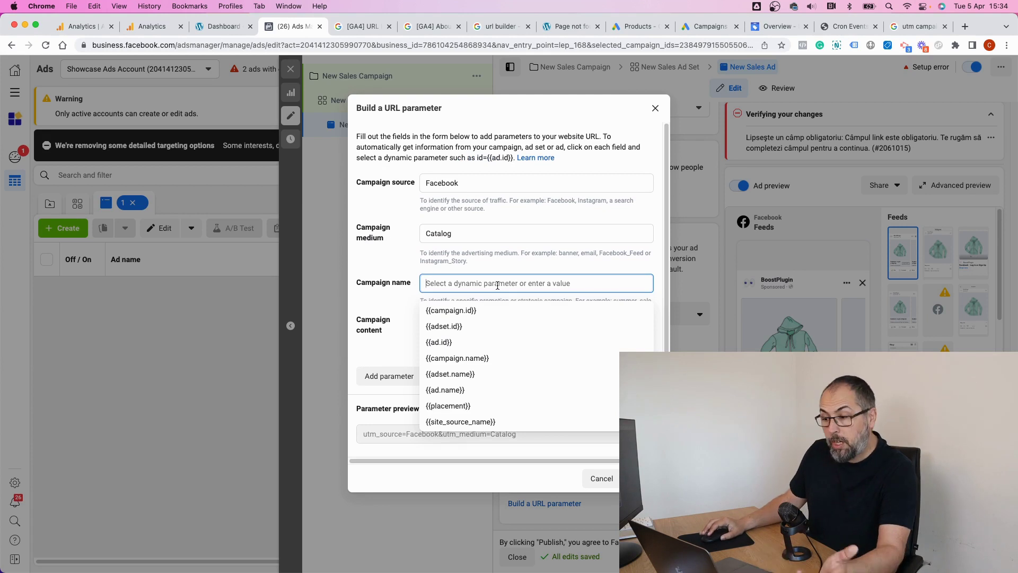
click(484, 357)
click(482, 365)
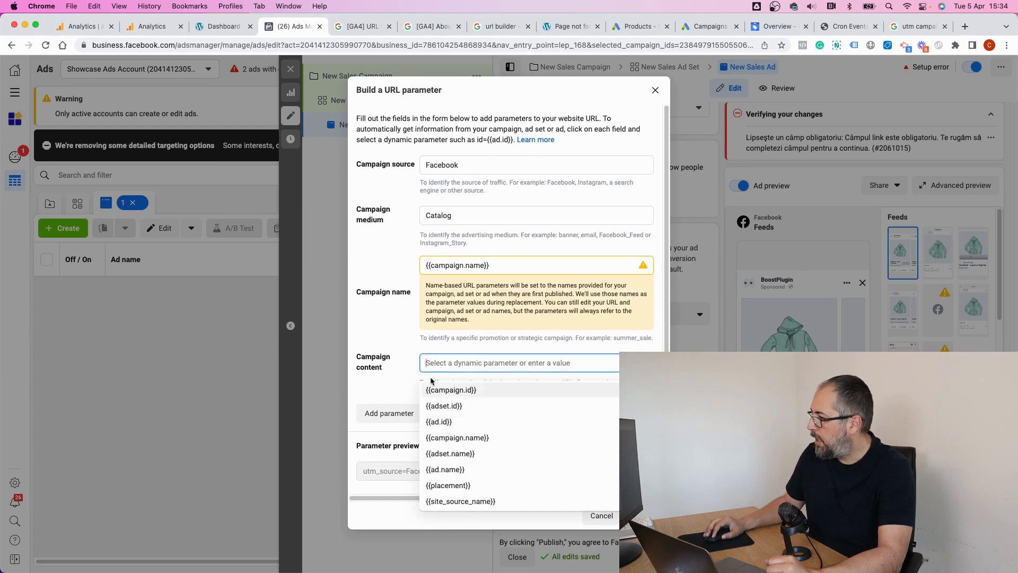
click(465, 453)
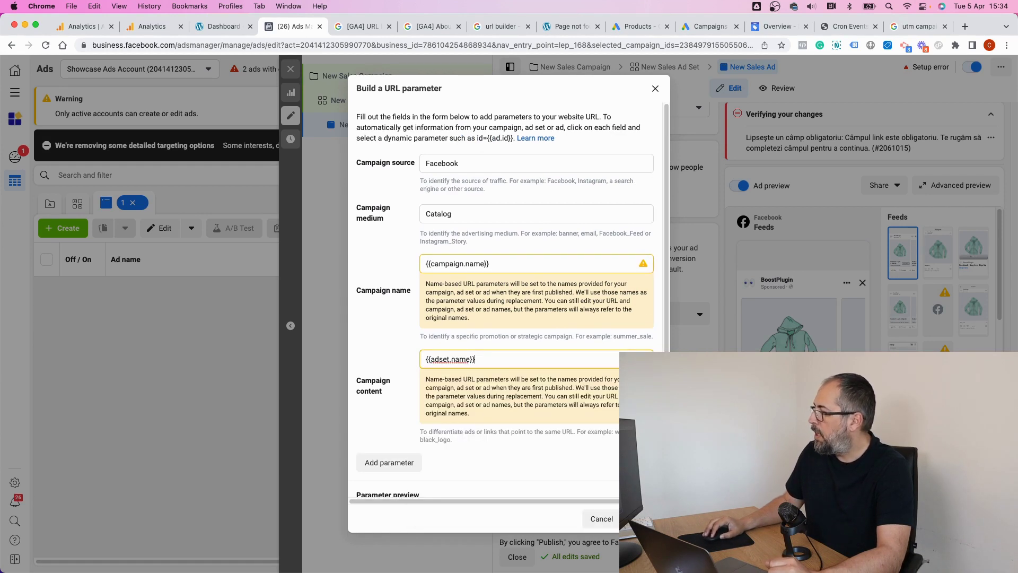
click(642, 518)
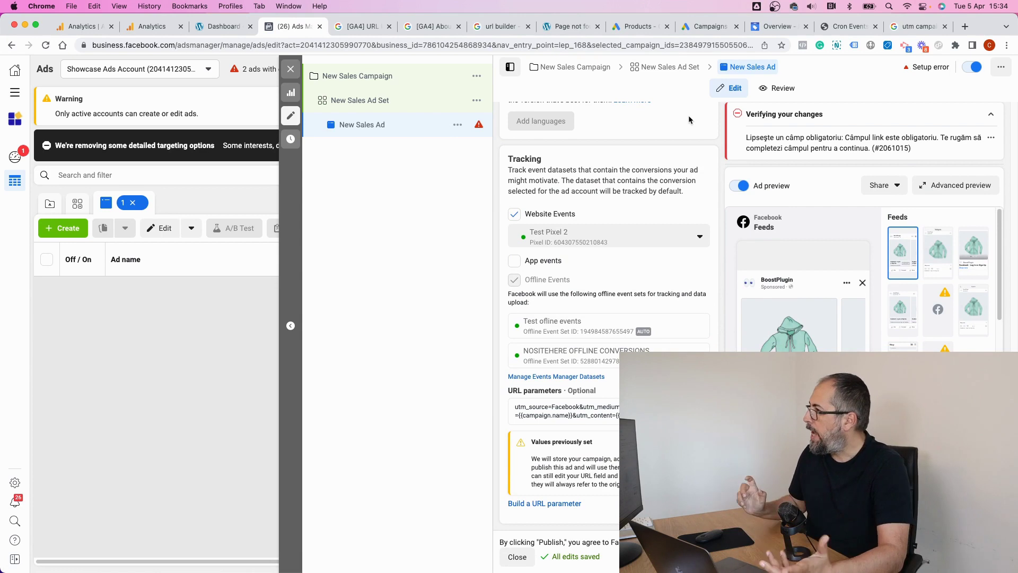
Review the UTM parameter list, including utm_term, in the GA4 URL builders article, then return to Explorations.
click(362, 32)
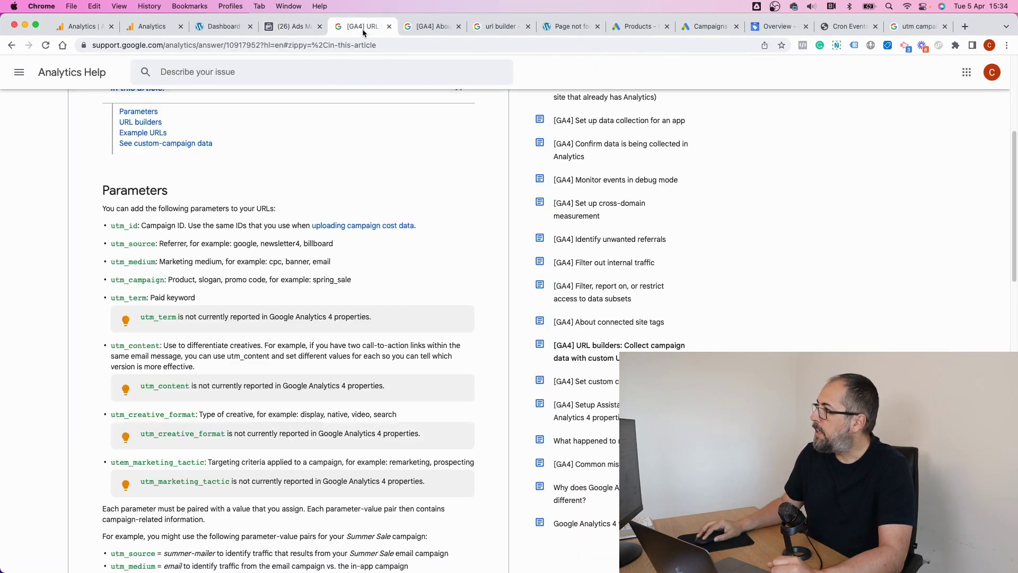
scroll(380, 189, up, 5)
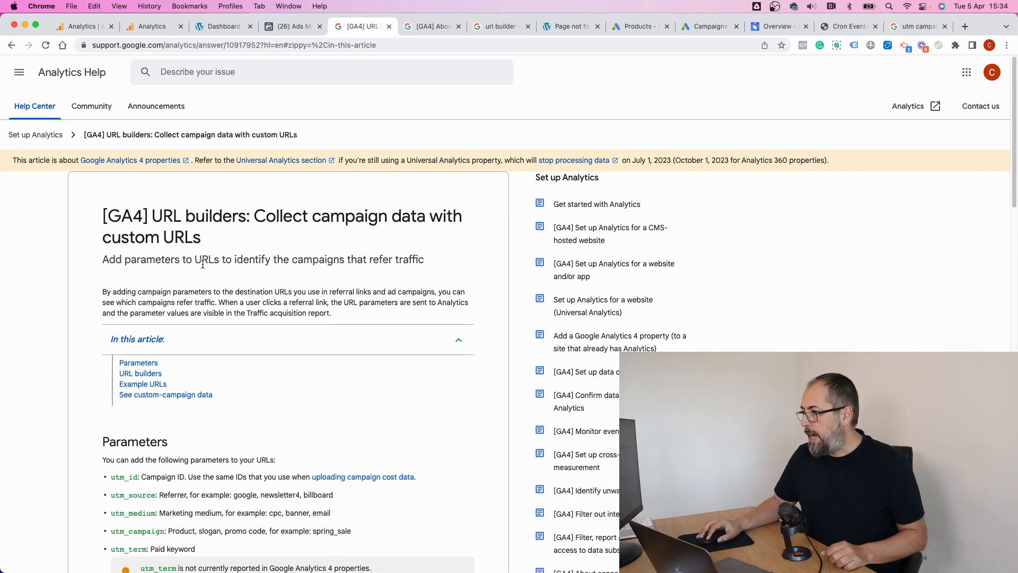
scroll(203, 263, down, 5)
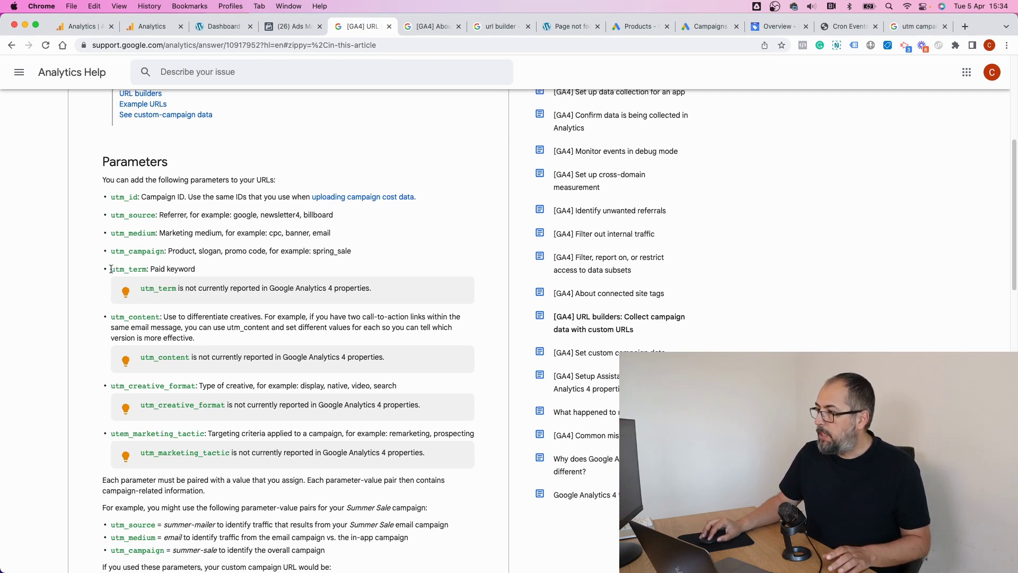
drag(111, 268, 195, 270)
click(197, 267)
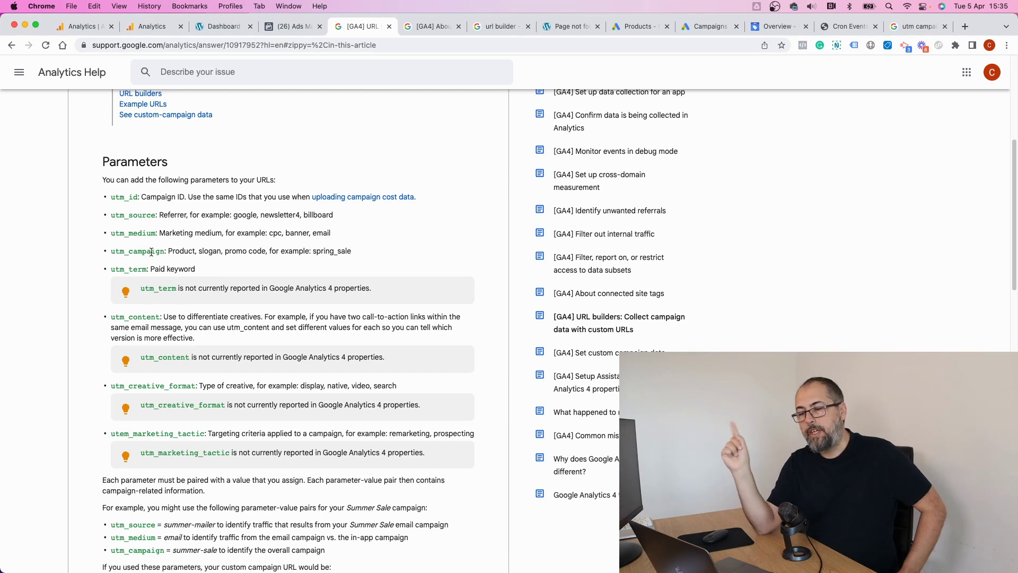
click(147, 28)
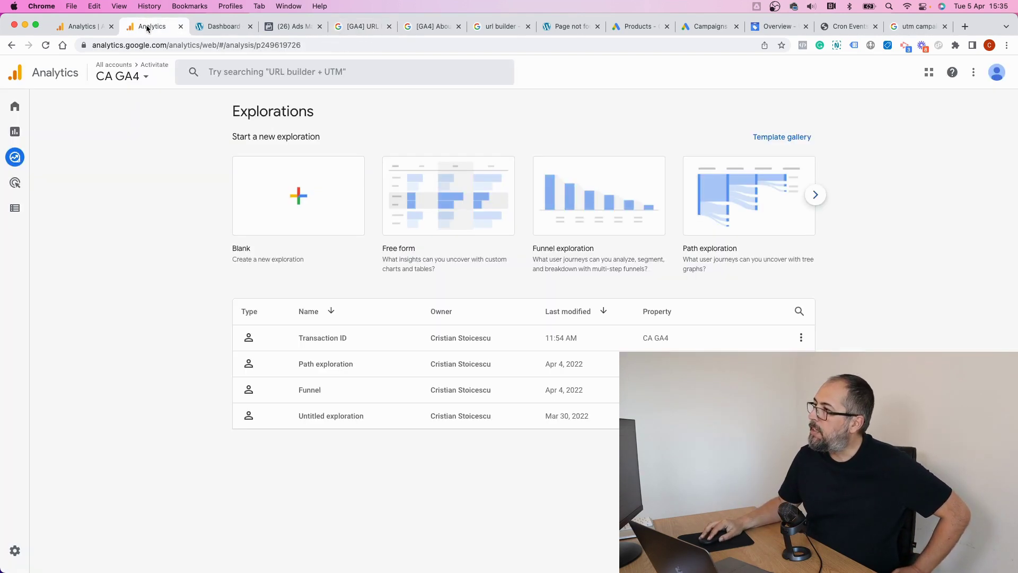
Start a blank exploration and select the Campaign, Medium and Source dimensions.
click(271, 208)
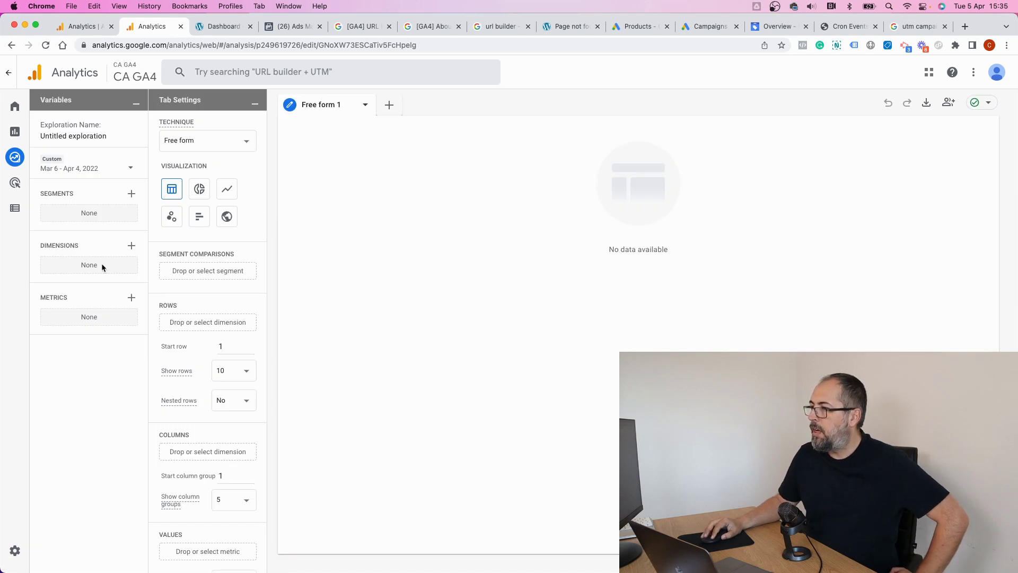
click(131, 246)
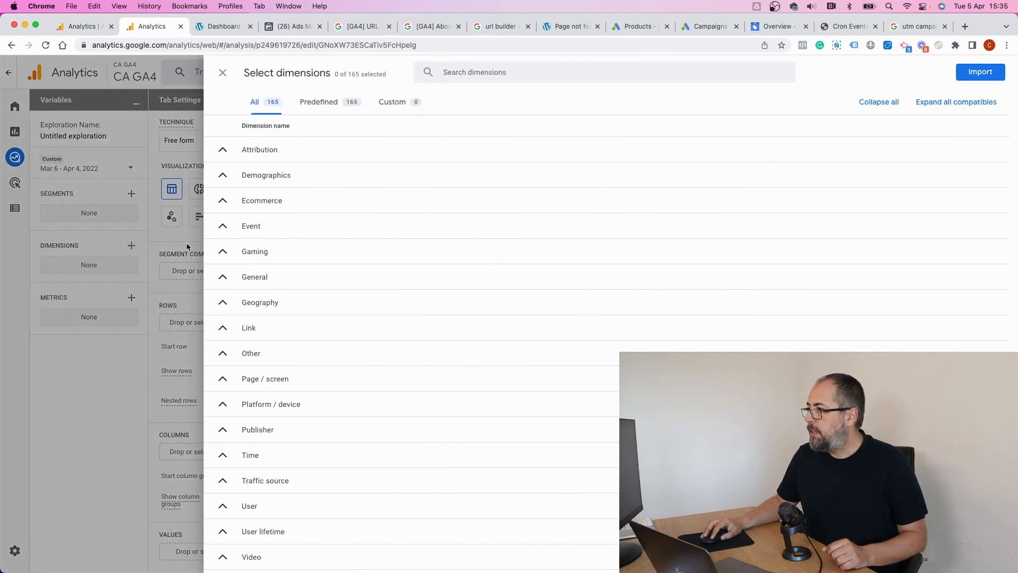
click(517, 77)
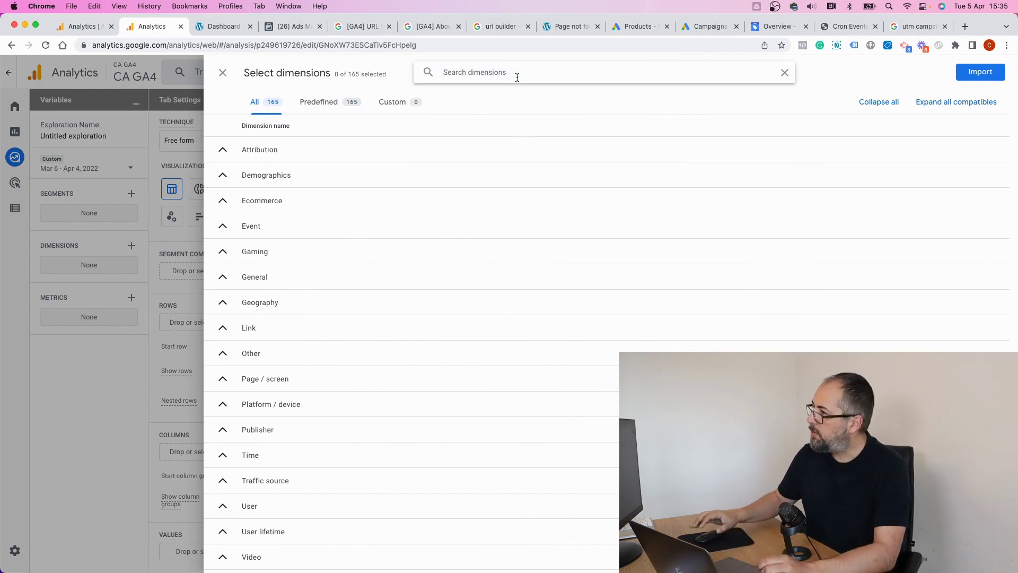
click(225, 150)
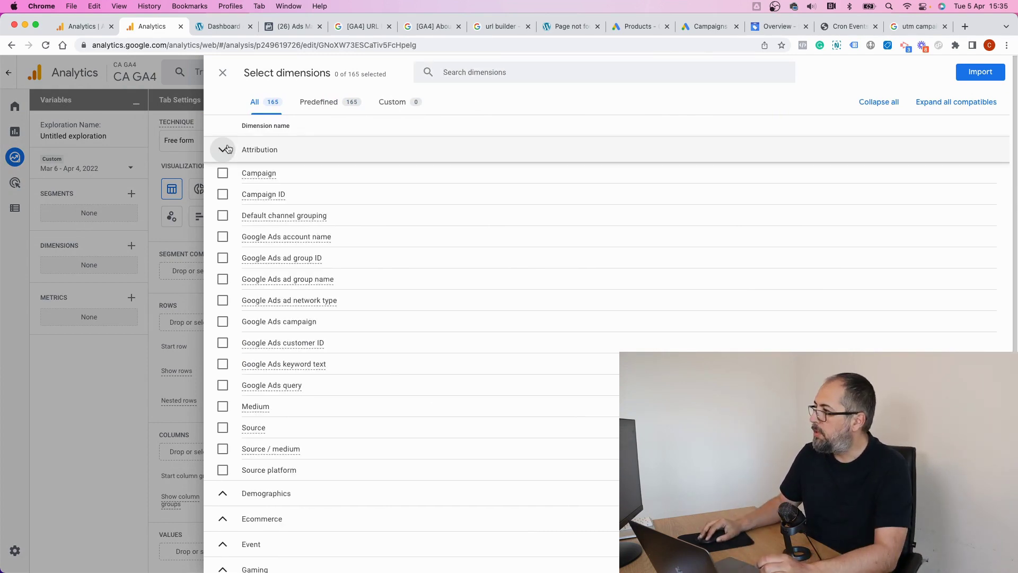
click(222, 173)
click(223, 407)
click(222, 427)
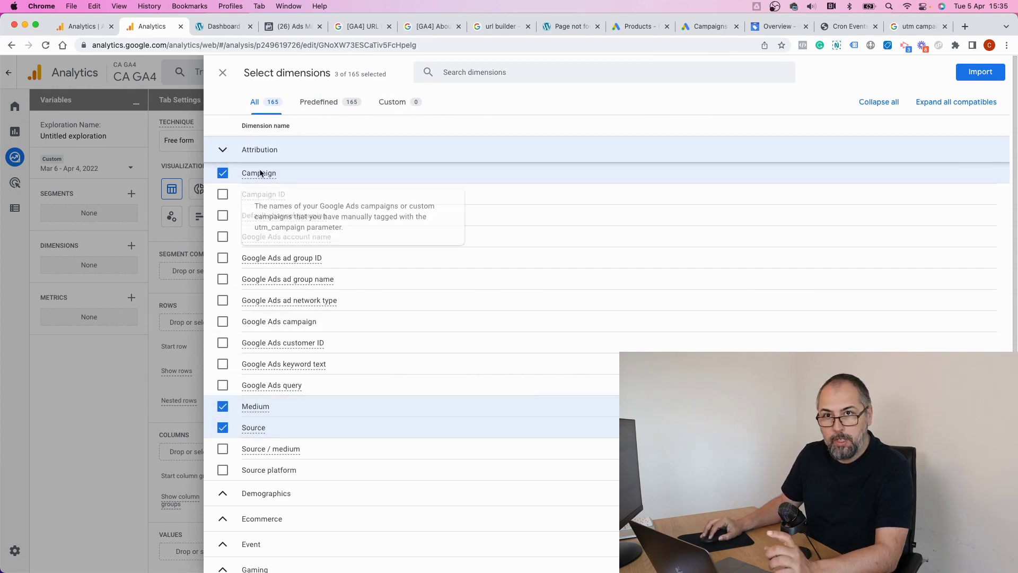
mouse_move(255, 171)
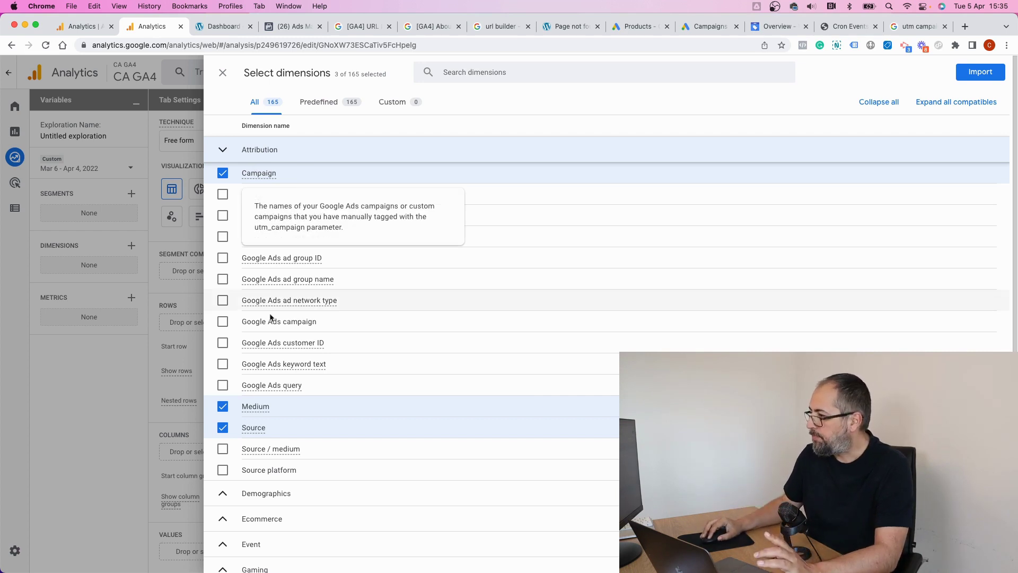
Look through the Ecommerce and Demographics groups, then expand the Traffic source dimensions.
scroll(284, 274, down, 3)
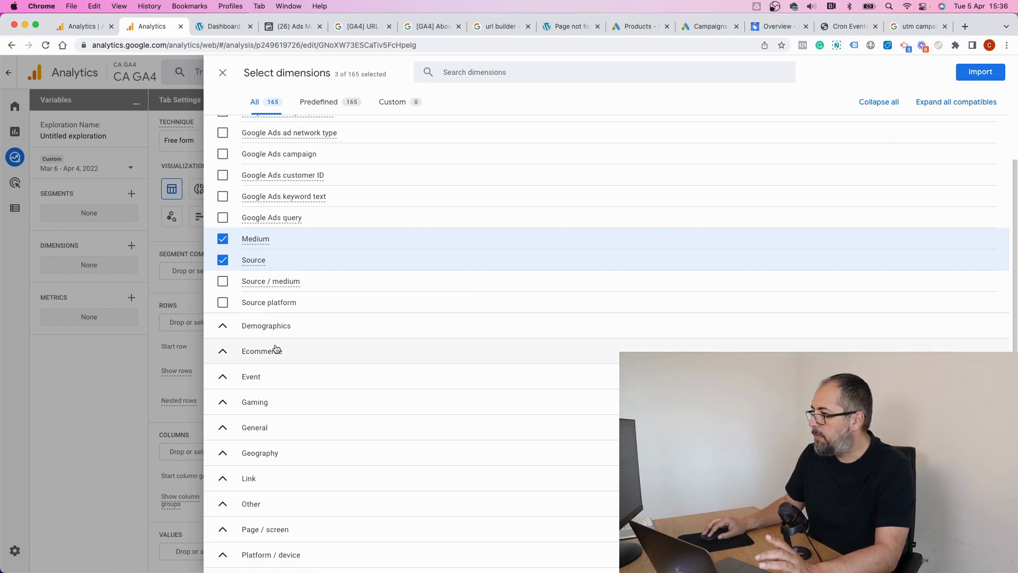
scroll(300, 356, down, 2)
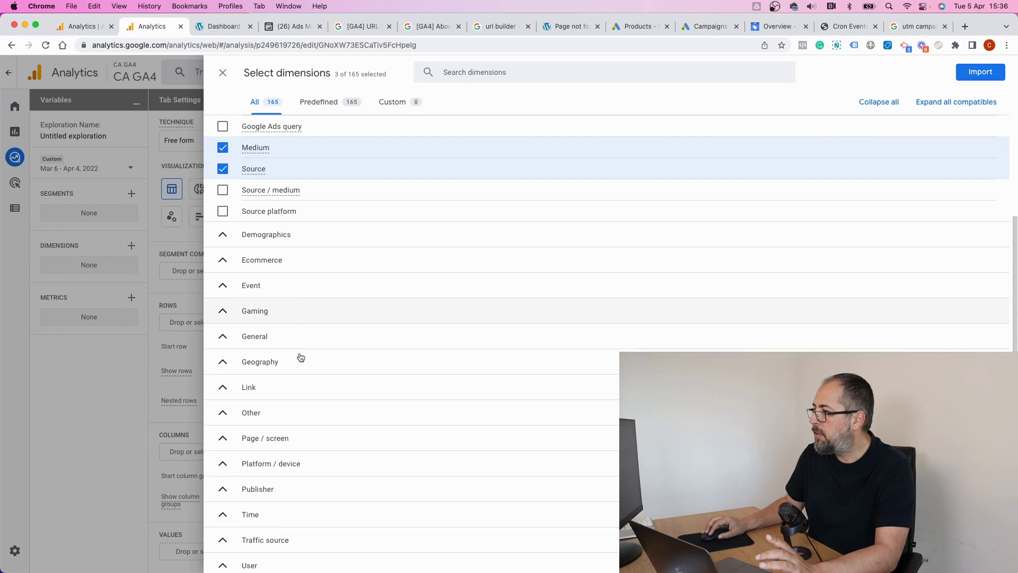
click(222, 260)
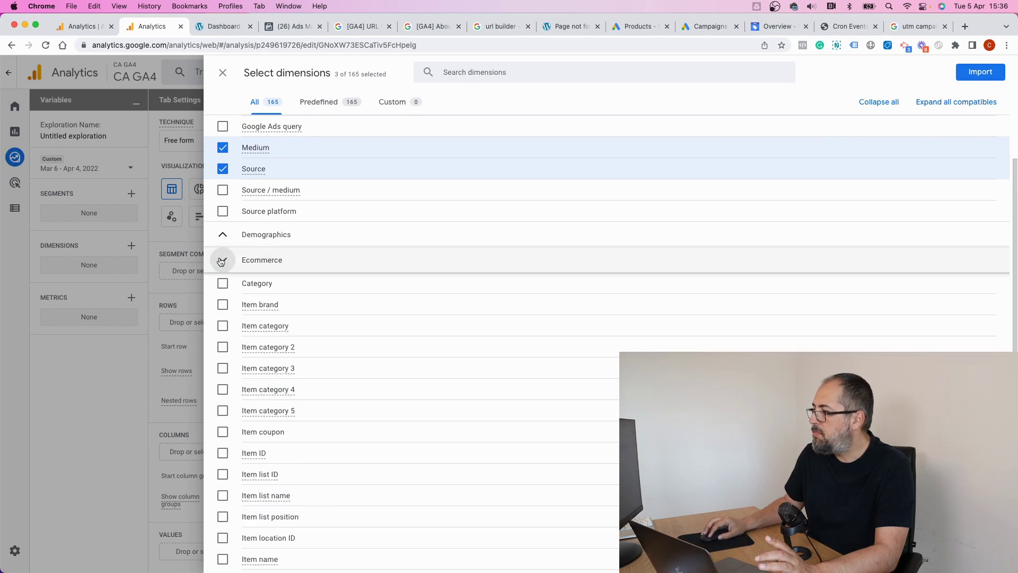
click(222, 261)
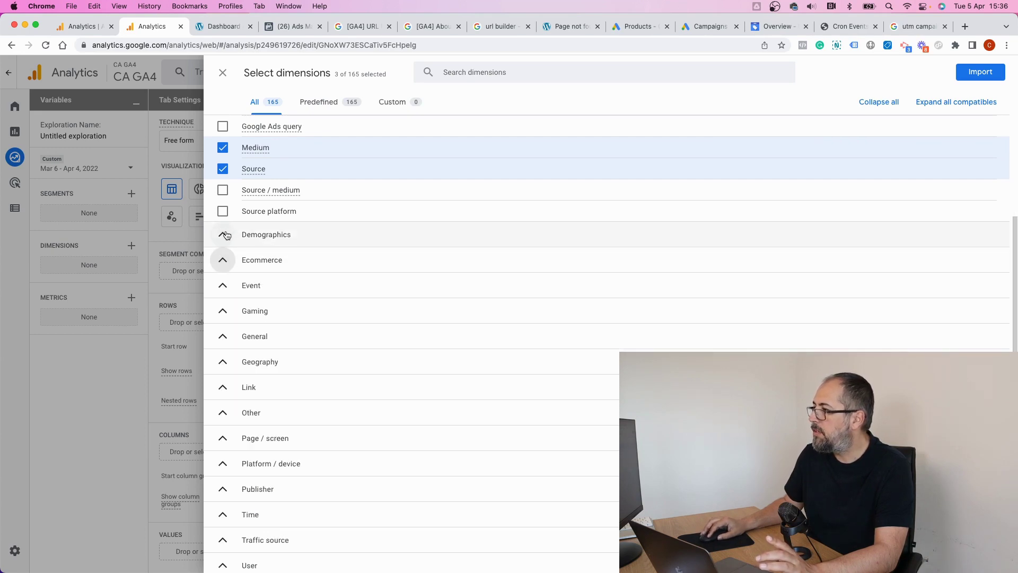
click(223, 234)
click(224, 234)
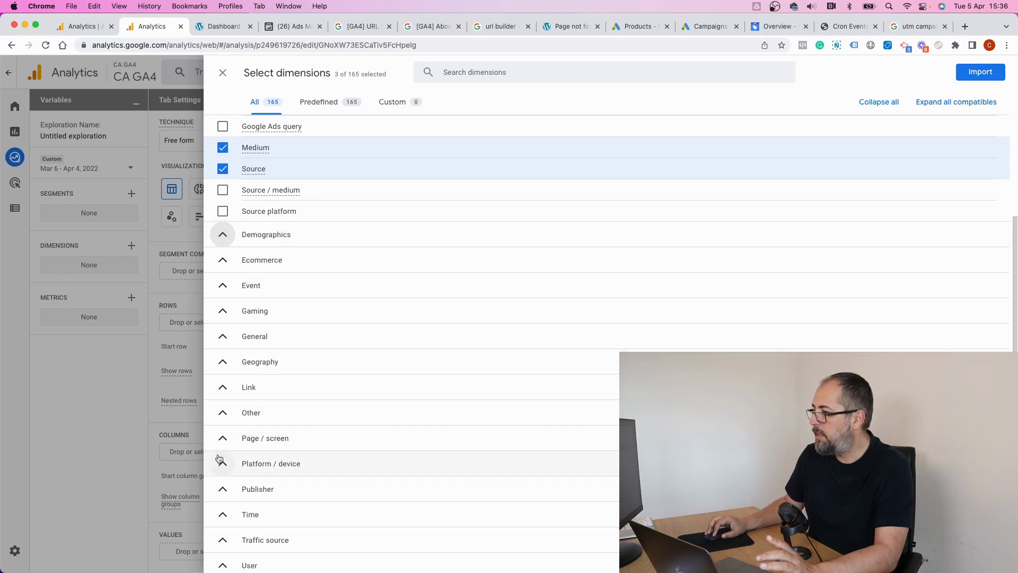
scroll(383, 346, down, 2)
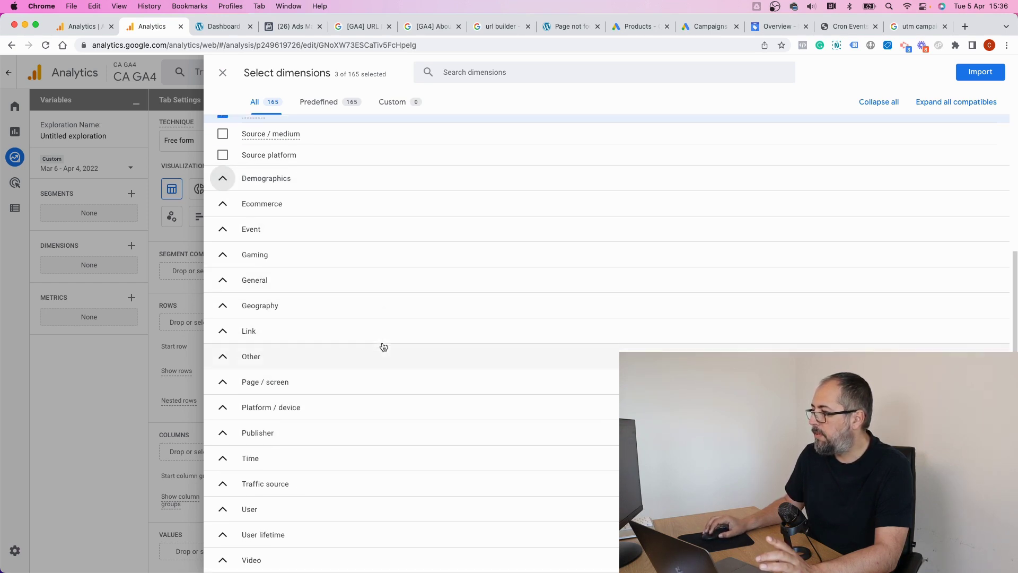
click(223, 484)
scroll(334, 411, down, 5)
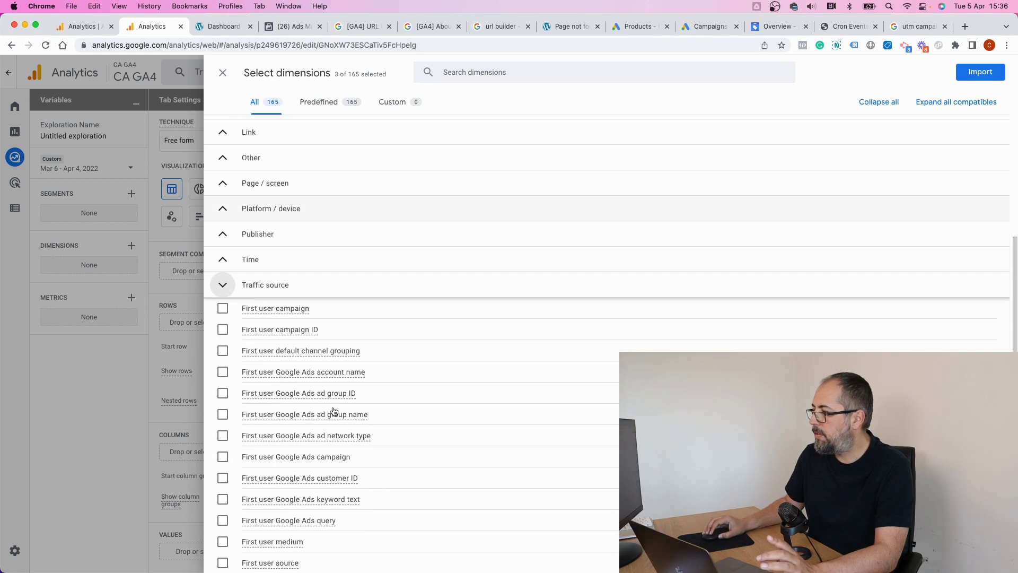
Select seven First user traffic-source dimensions and import all ten chosen dimensions.
click(220, 308)
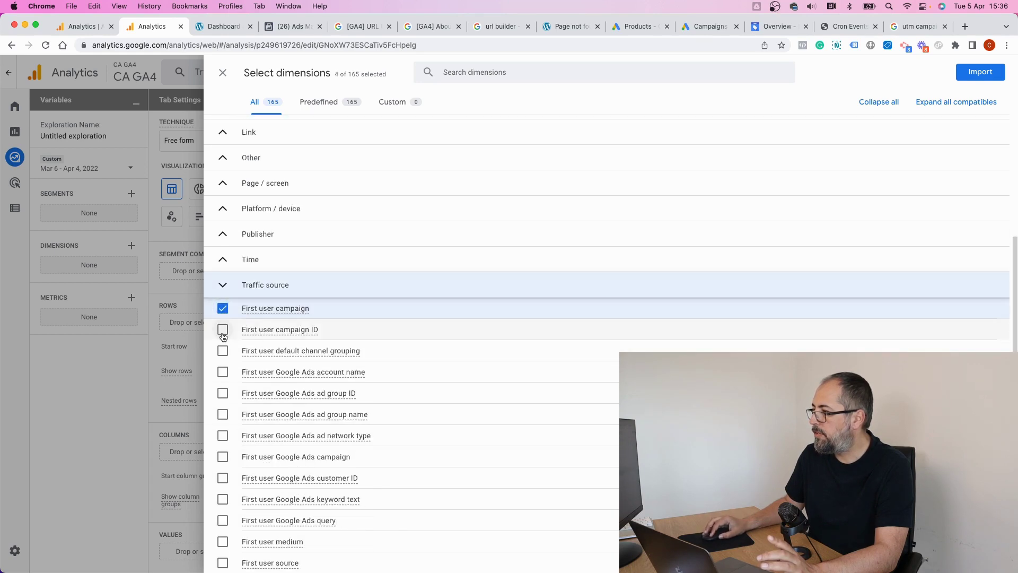
click(223, 329)
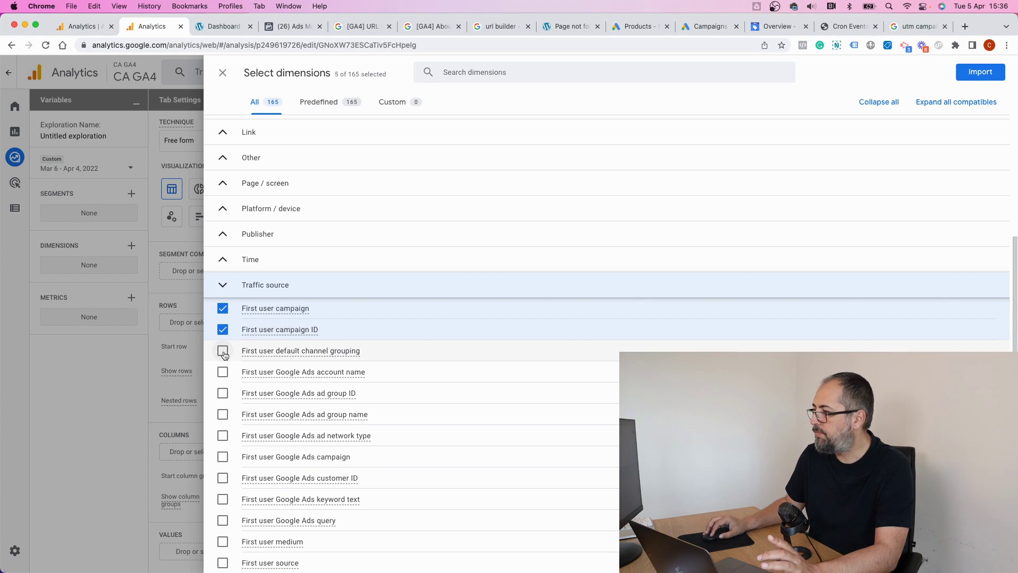
click(223, 351)
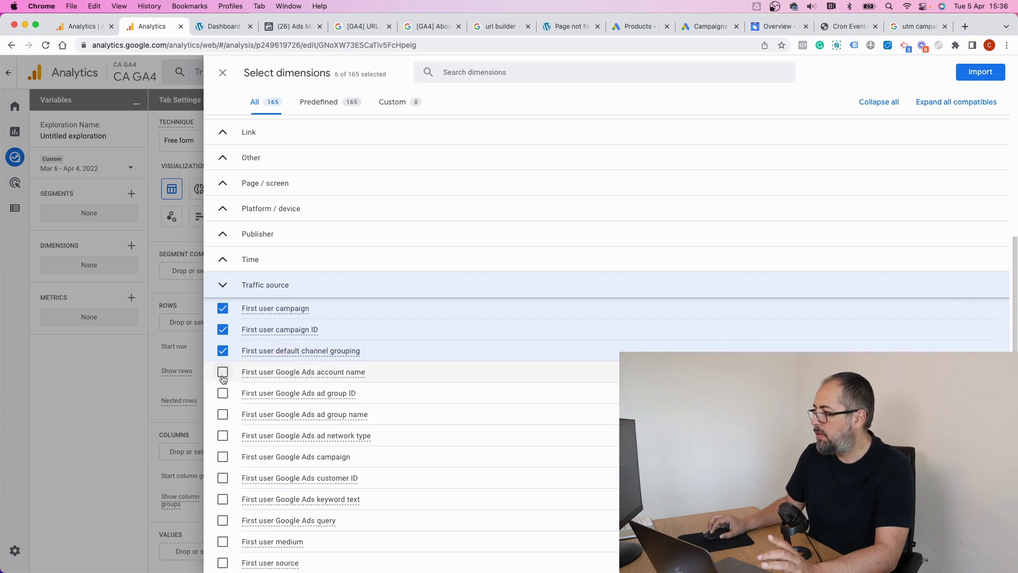
scroll(220, 354, down, 5)
click(222, 350)
click(223, 370)
click(224, 393)
click(223, 413)
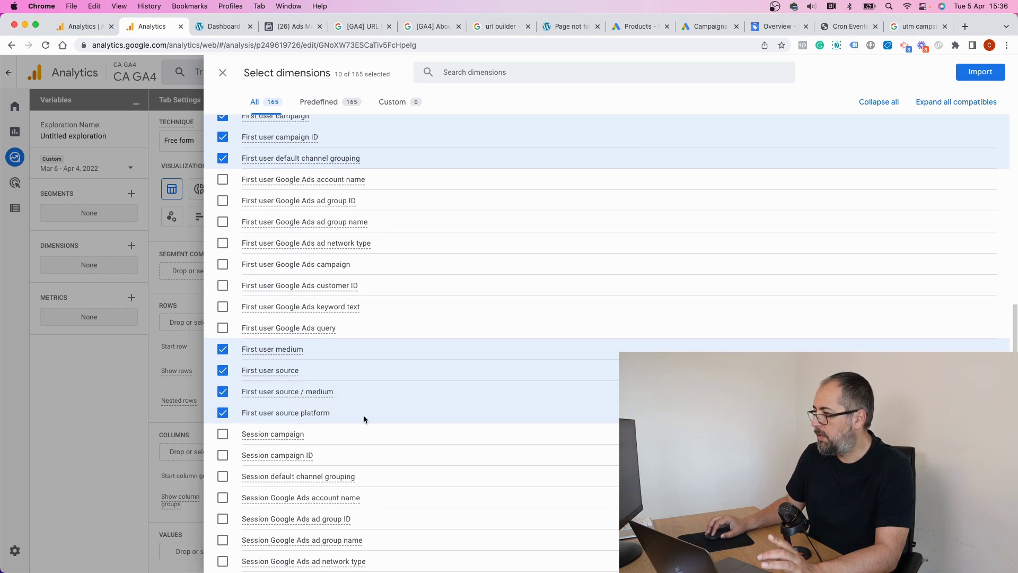
click(980, 72)
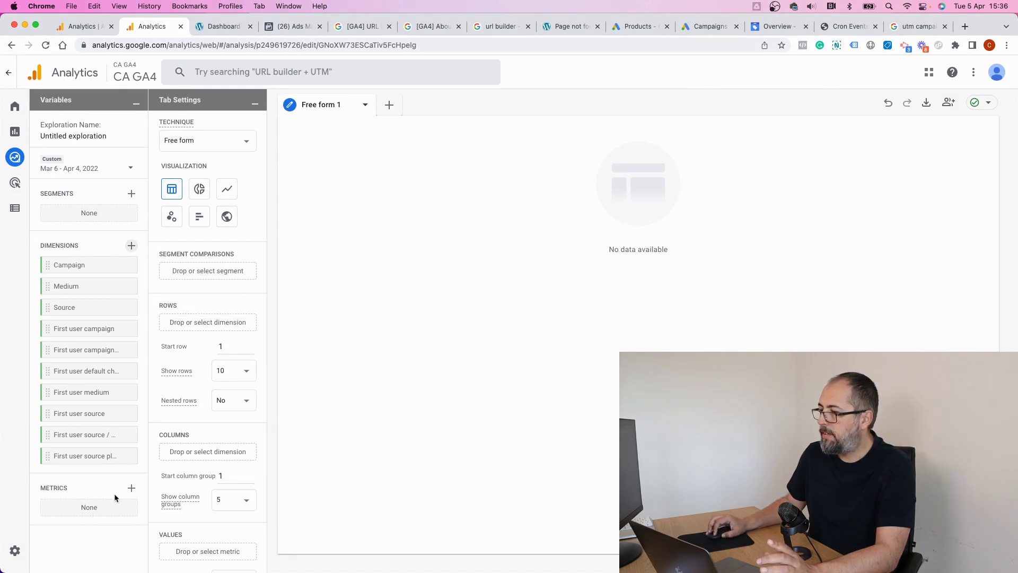
Import Ecommerce purchases, Ecommerce revenue, Purchases and Purchase revenue from the Ecommerce metrics group.
click(132, 488)
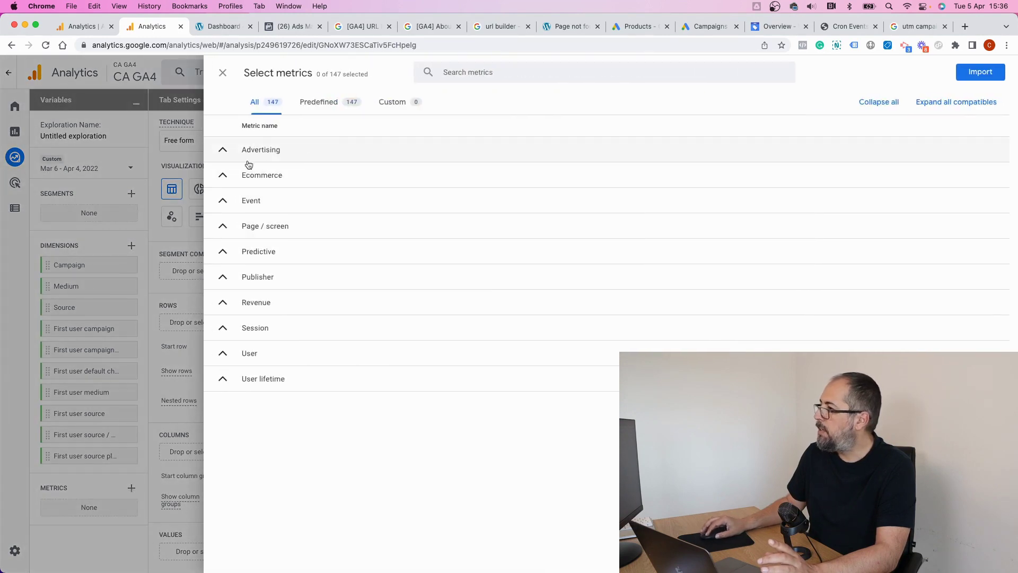
click(233, 175)
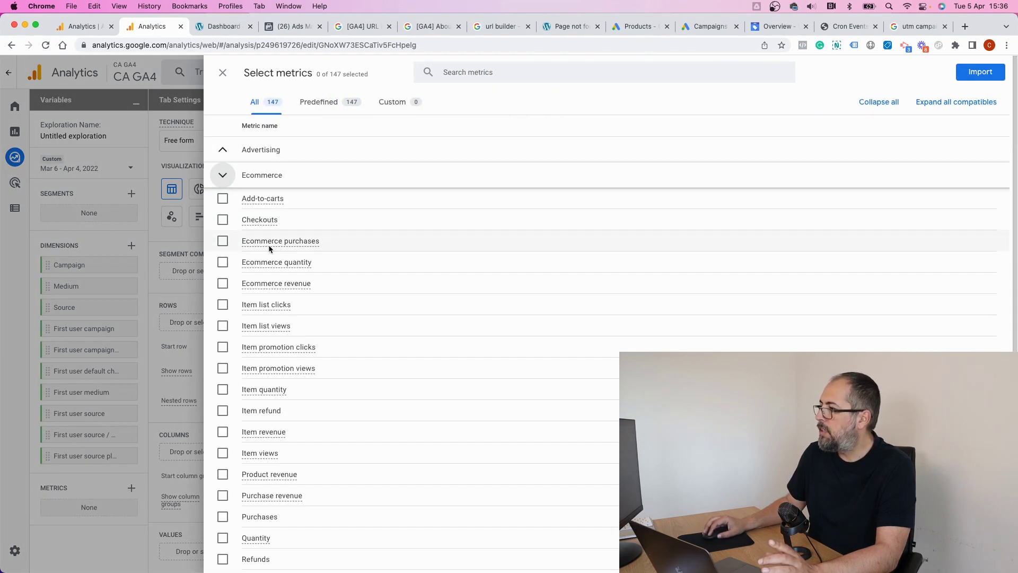
click(223, 241)
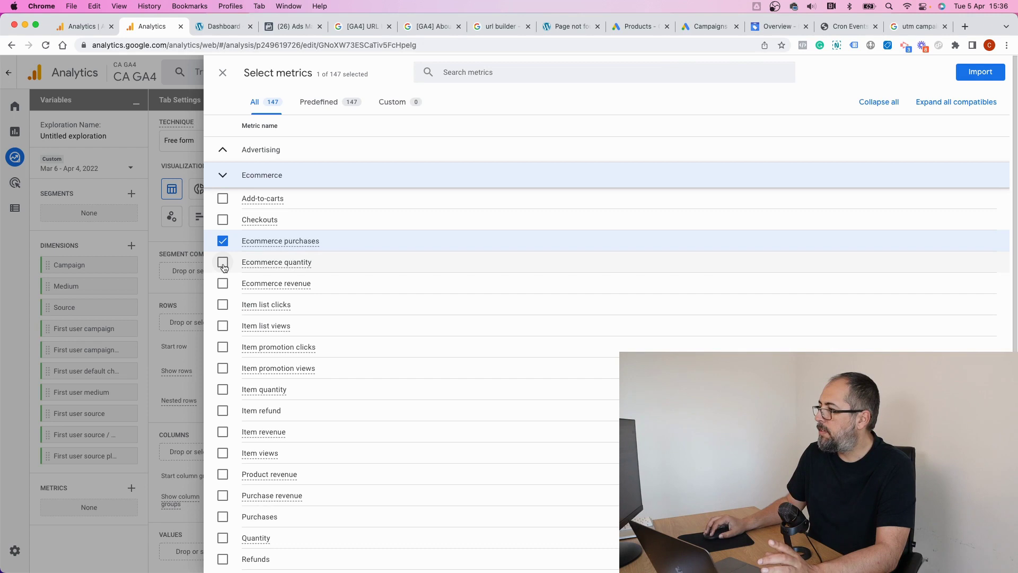
click(222, 284)
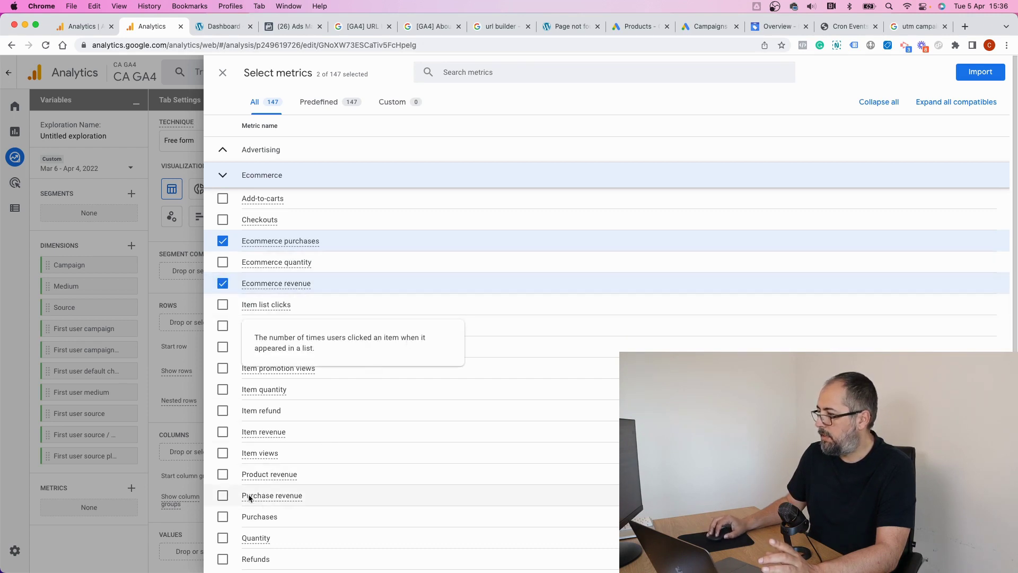
click(222, 516)
click(223, 495)
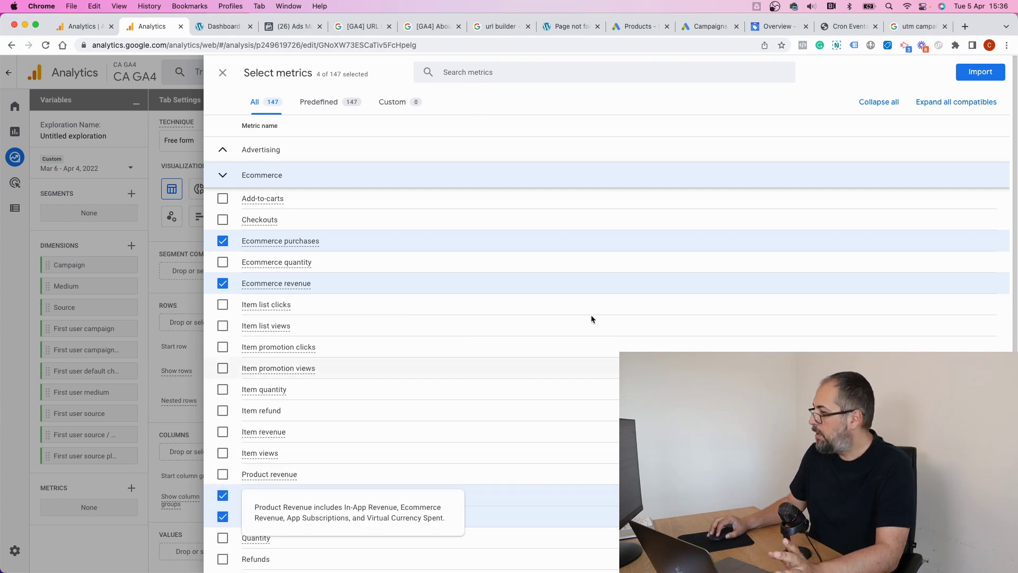
click(978, 72)
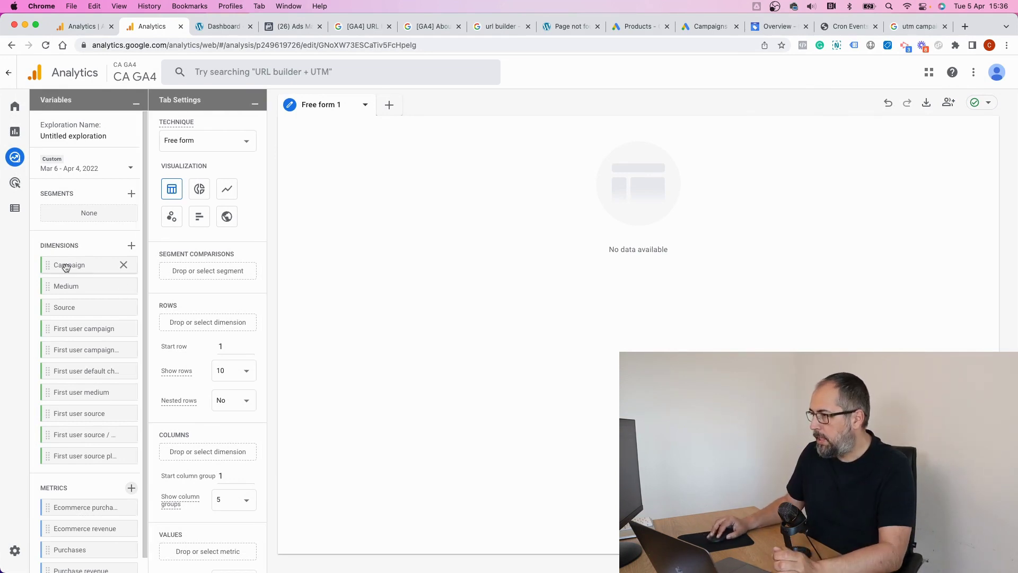
Use Campaign as rows and Purchases plus Purchase revenue as values, totalling 171 and RON23,536.12.
drag(66, 266, 182, 323)
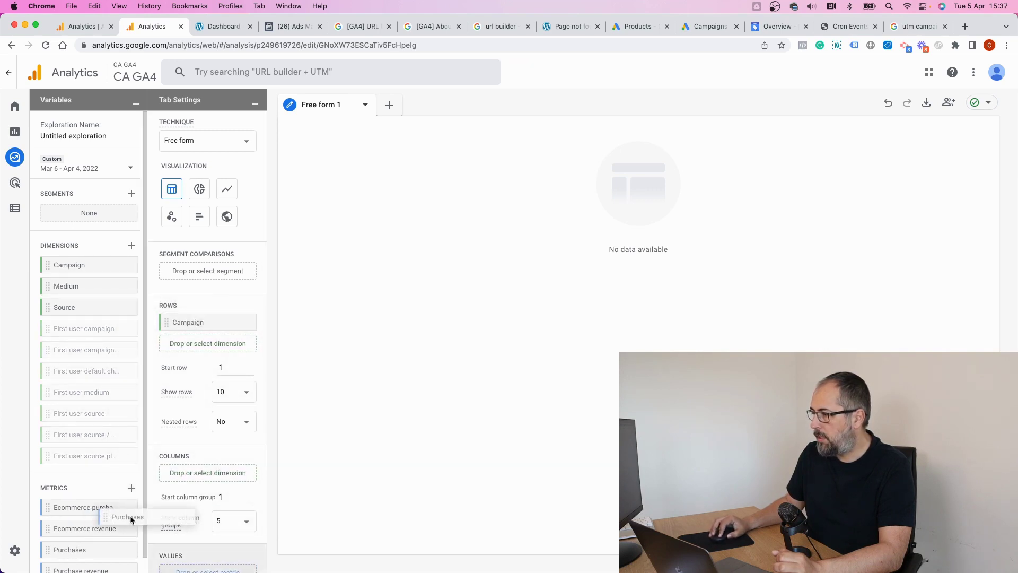
scroll(233, 418, down, 3)
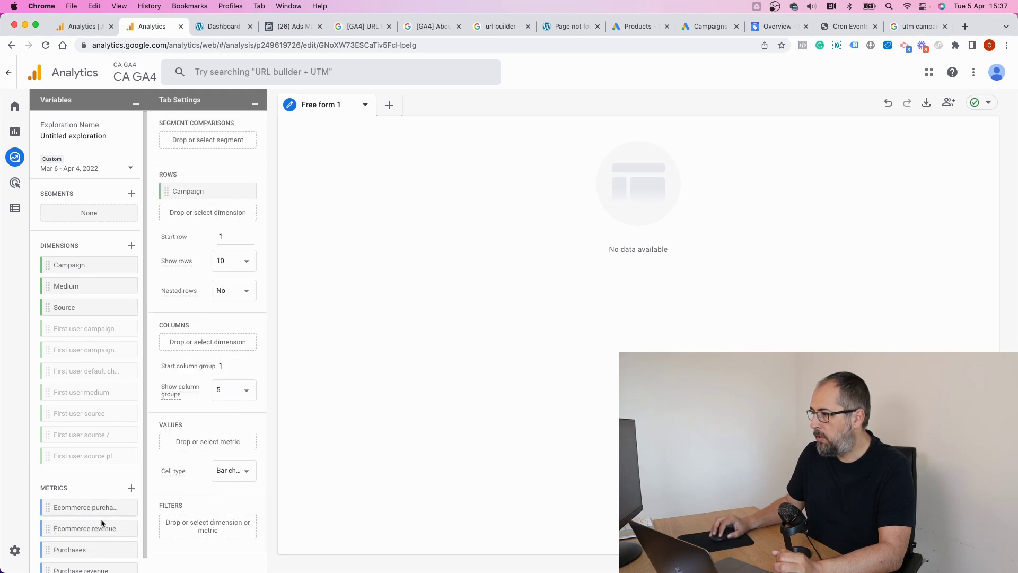
drag(68, 549, 198, 442)
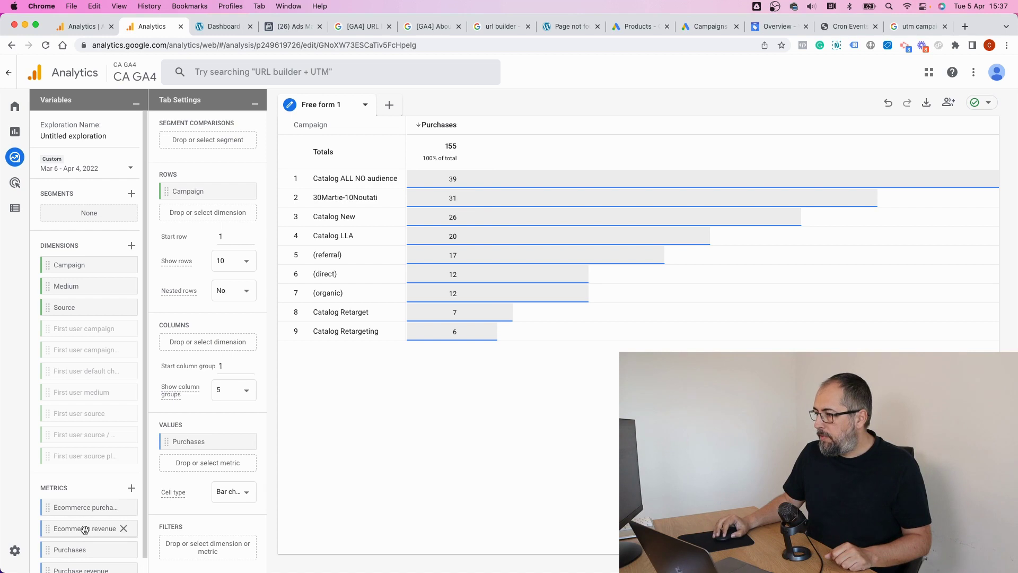
scroll(84, 531, down, 1)
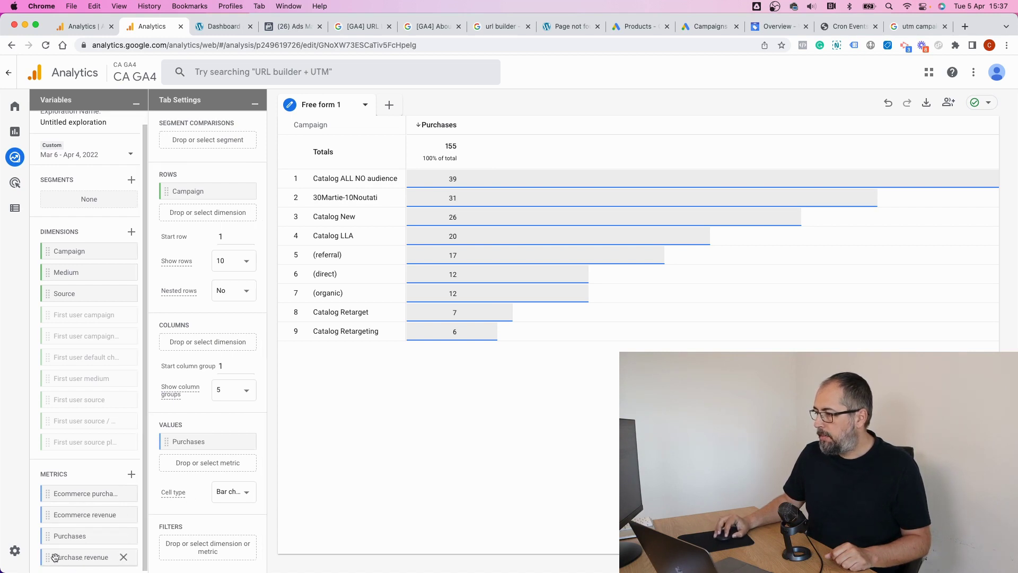
drag(55, 556, 169, 464)
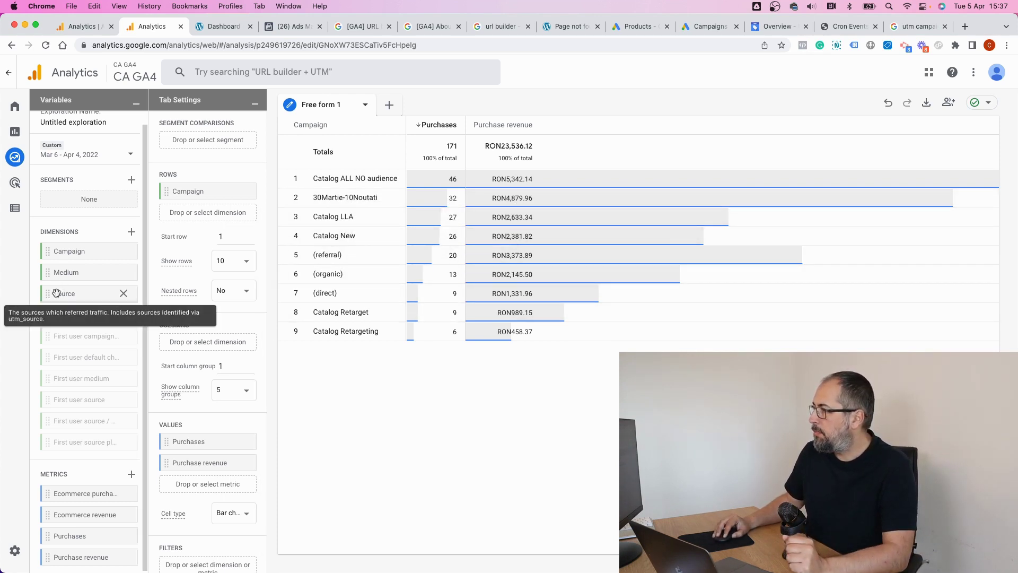
Place Source as the second row dimension below Campaign, pairing Catalog with Facebook.
drag(56, 293, 175, 212)
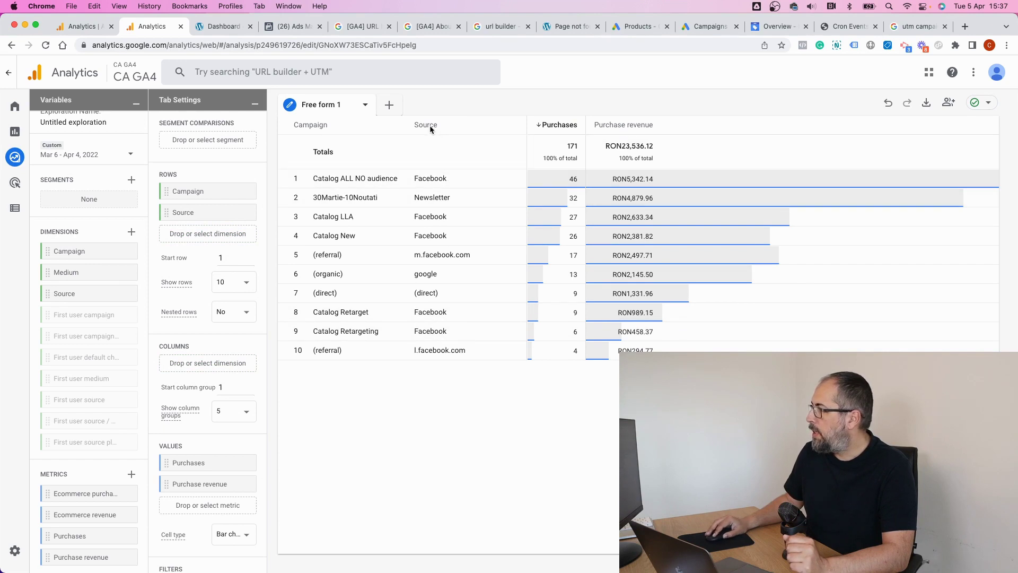
mouse_move(427, 125)
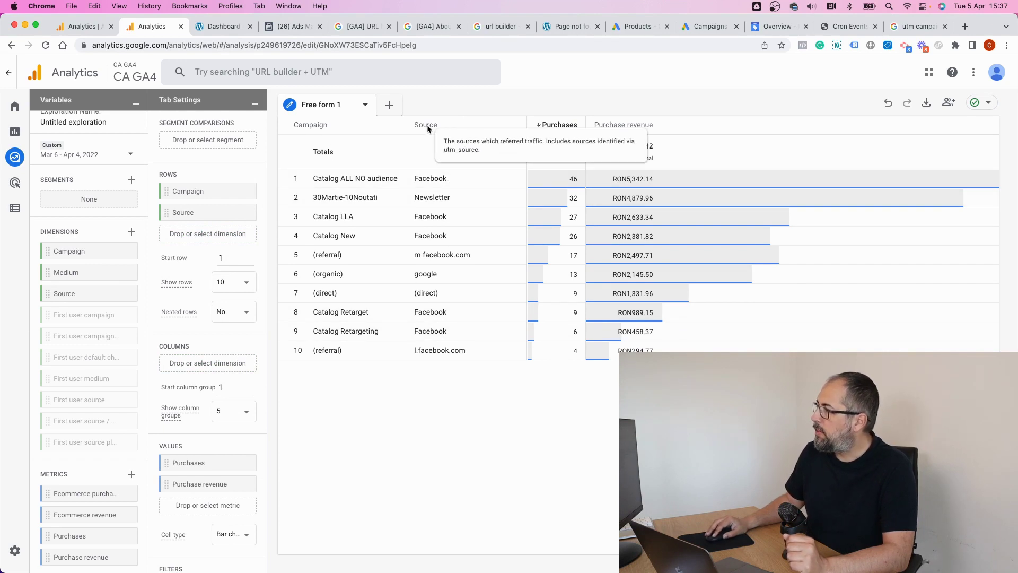
drag(180, 214, 181, 183)
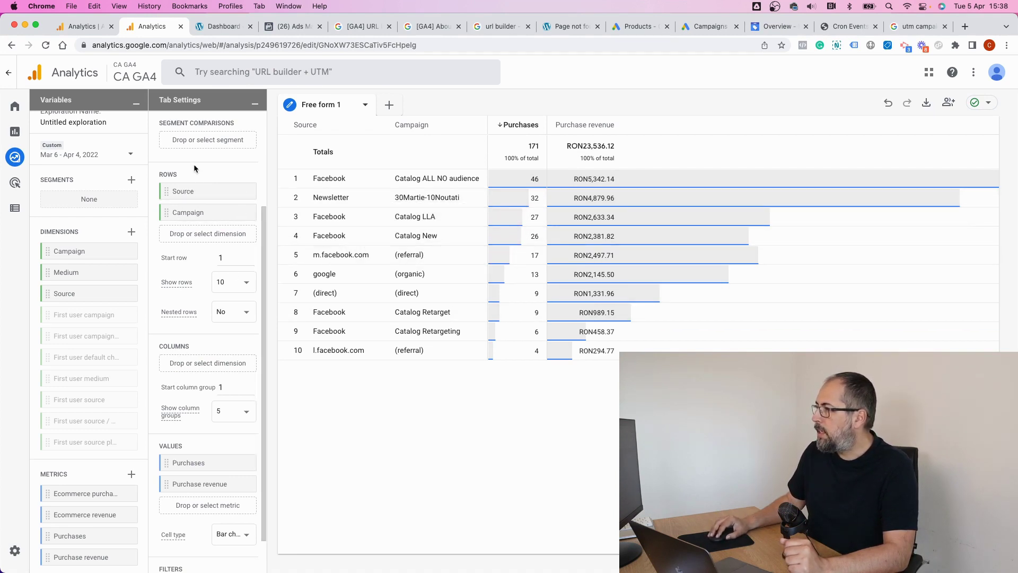
mouse_move(181, 193)
mouse_down()
mouse_move(183, 137)
mouse_move(182, 178)
mouse_up()
scroll(189, 164, up, 2)
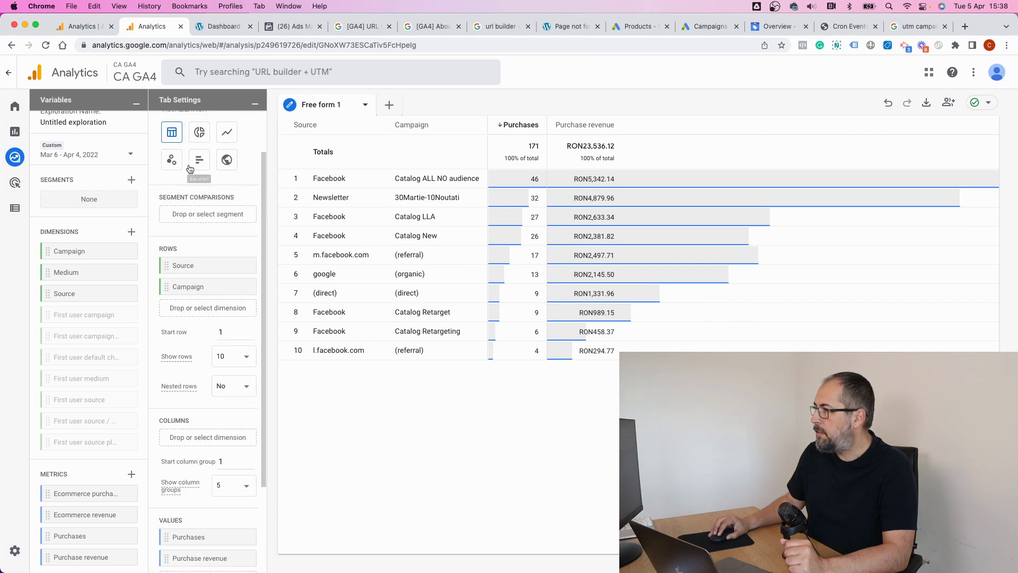
scroll(195, 244, down, 3)
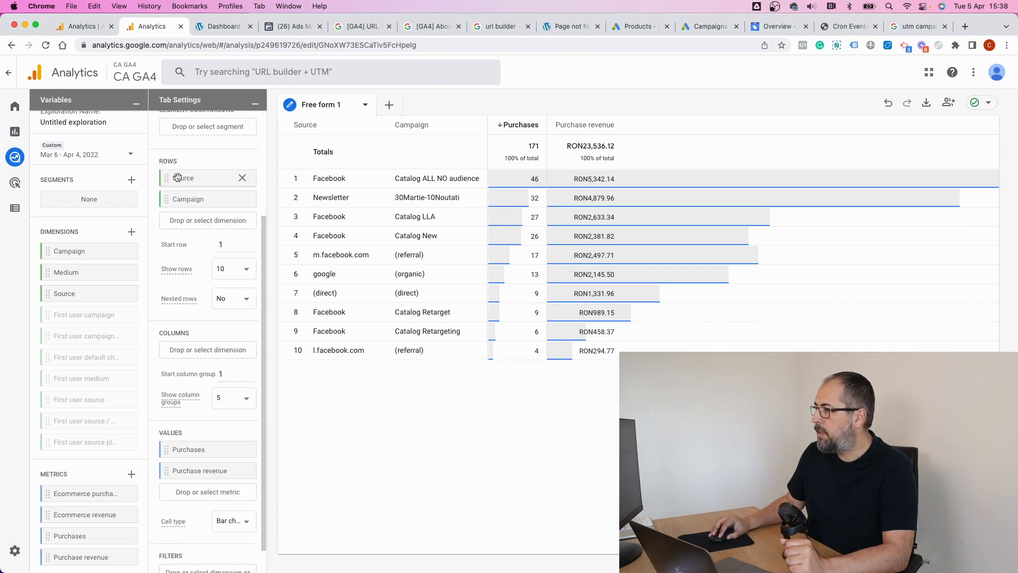
drag(177, 178, 176, 332)
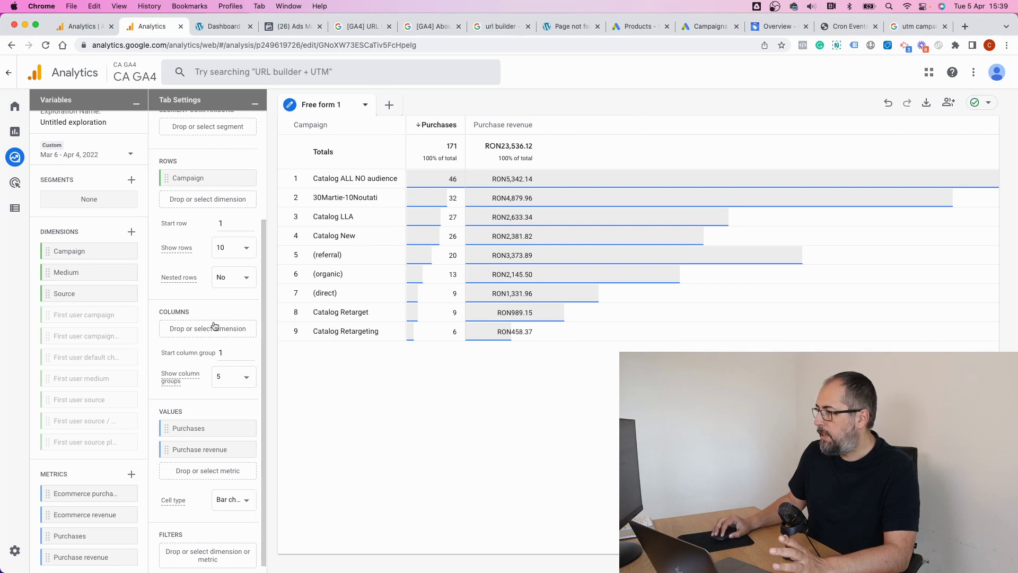
drag(58, 293, 175, 206)
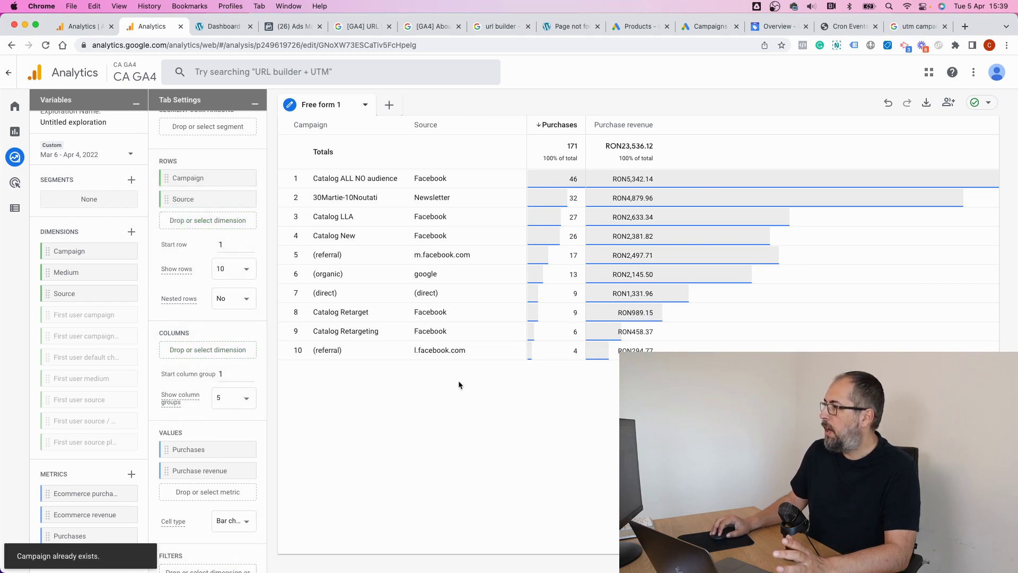
Set Show rows to 100 so all 11 Campaign–Source rows display.
click(225, 269)
click(227, 331)
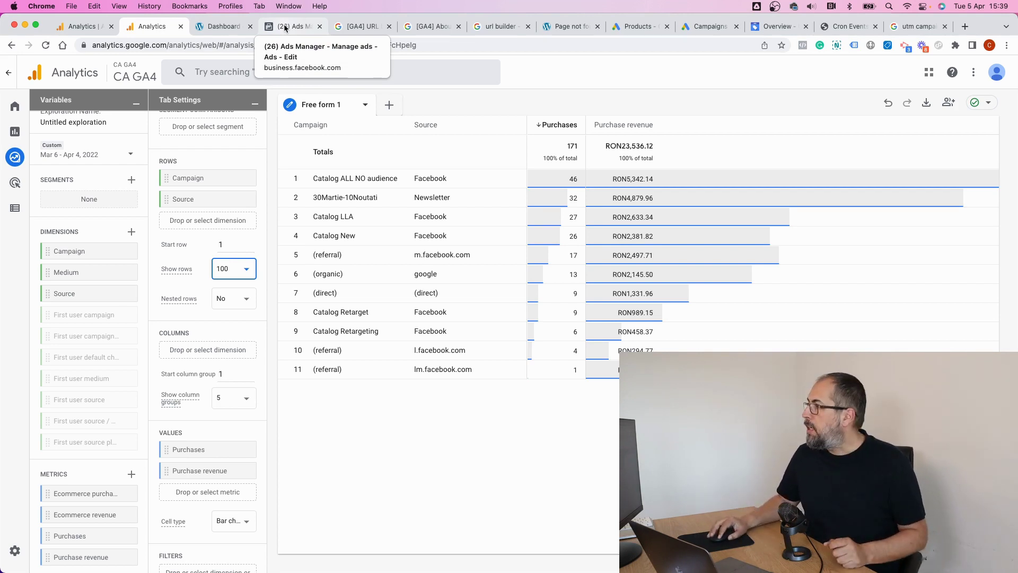
View a generated UTM URL in the GA Dev Tools Campaign URL Builder, then return to Analytics.
key(super+7)
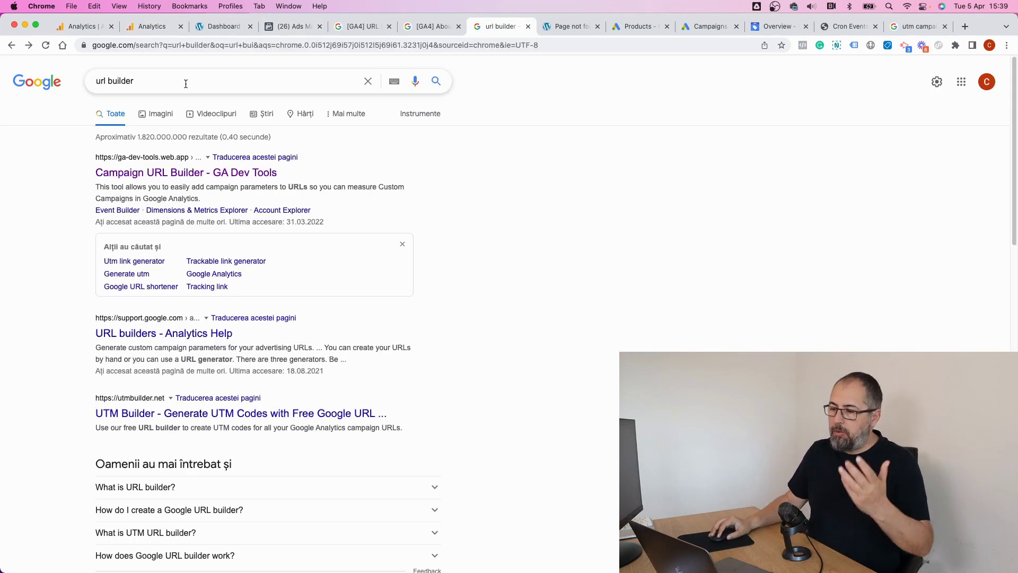
click(184, 173)
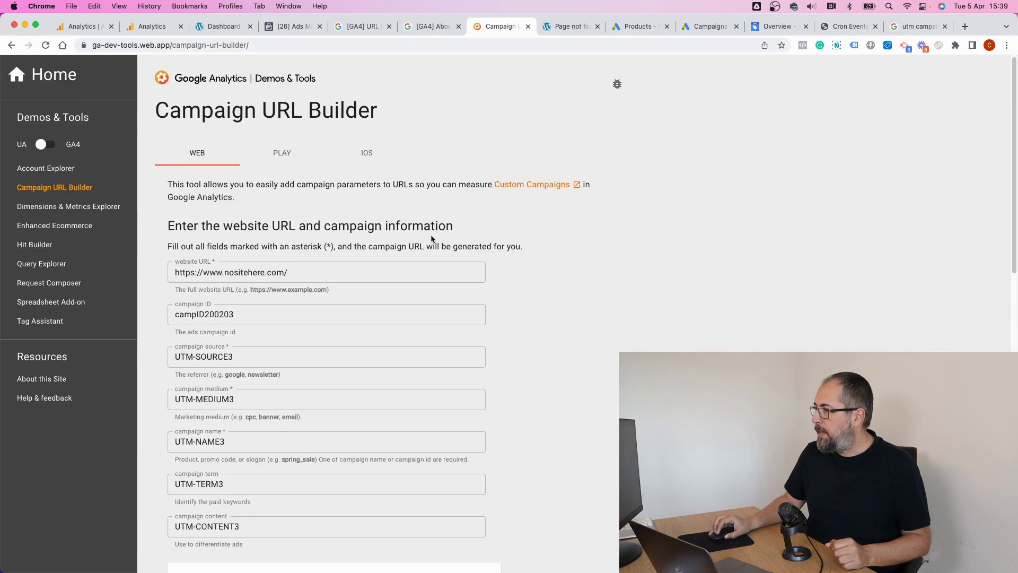
click(302, 272)
scroll(511, 266, down, 5)
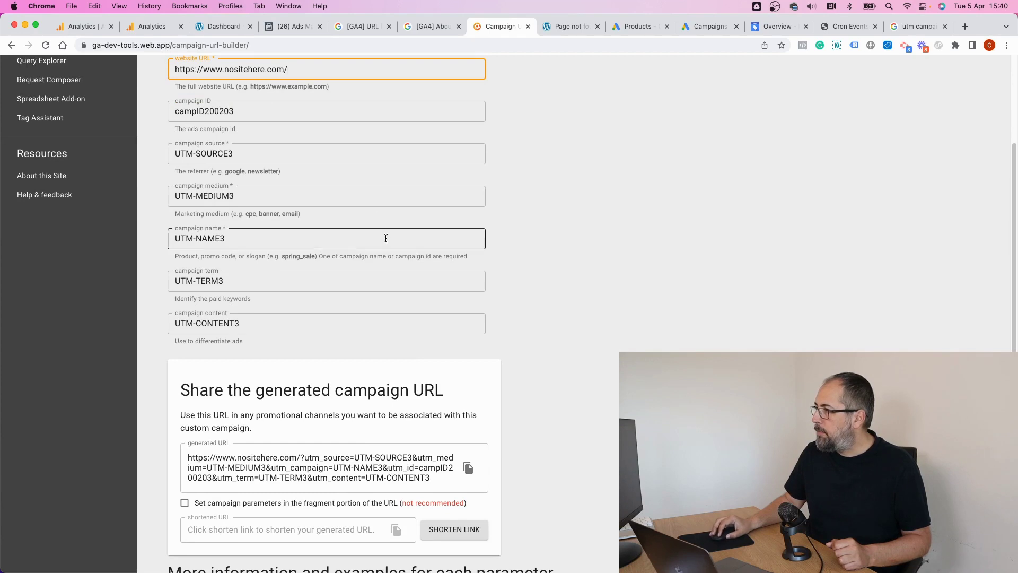
scroll(514, 271, down, 1)
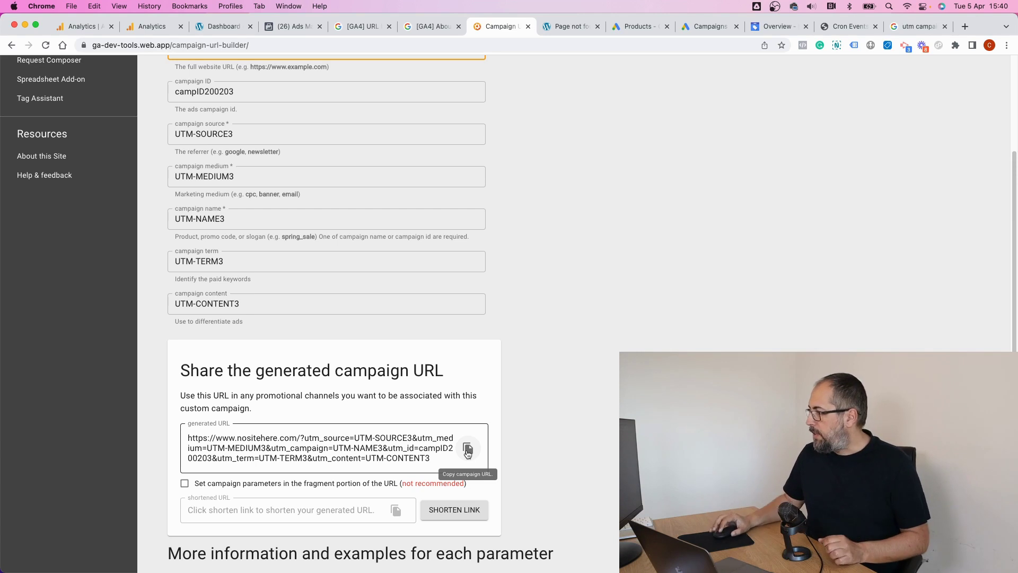
click(558, 390)
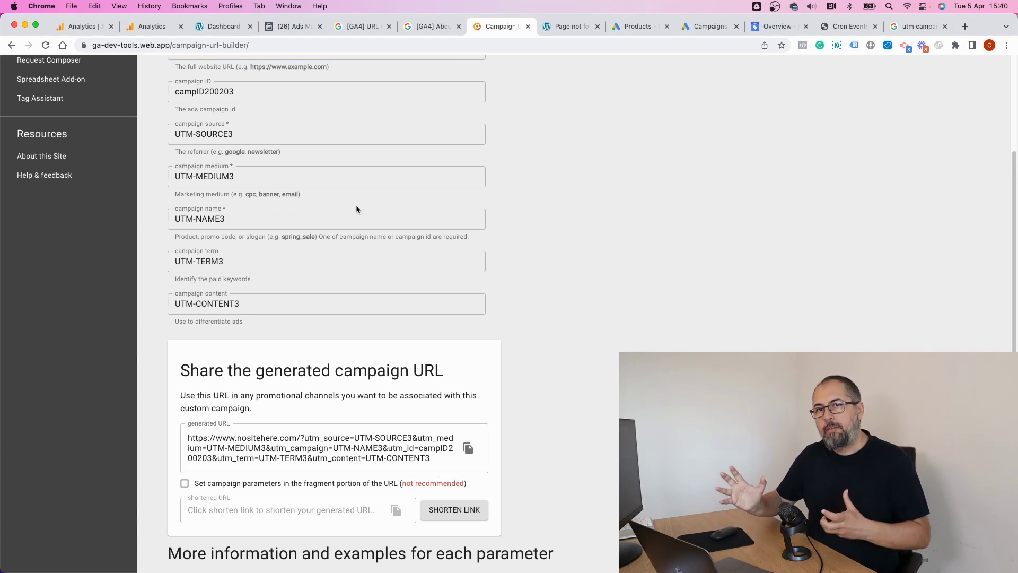
click(156, 27)
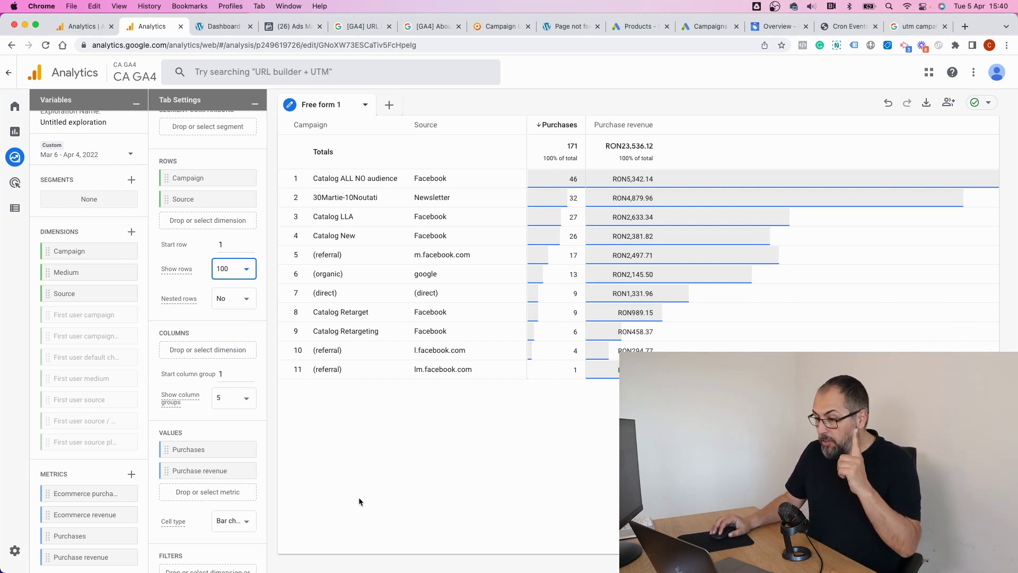
Open the newest WooCommerce order and scroll to its PixelYourSite Pro traffic source and UTM data.
click(219, 27)
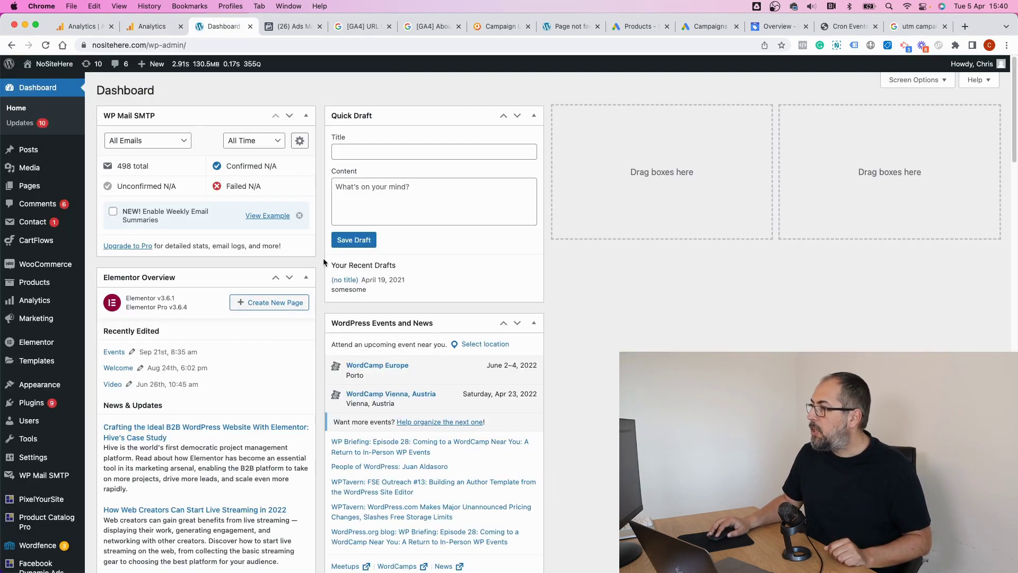
mouse_move(36, 240)
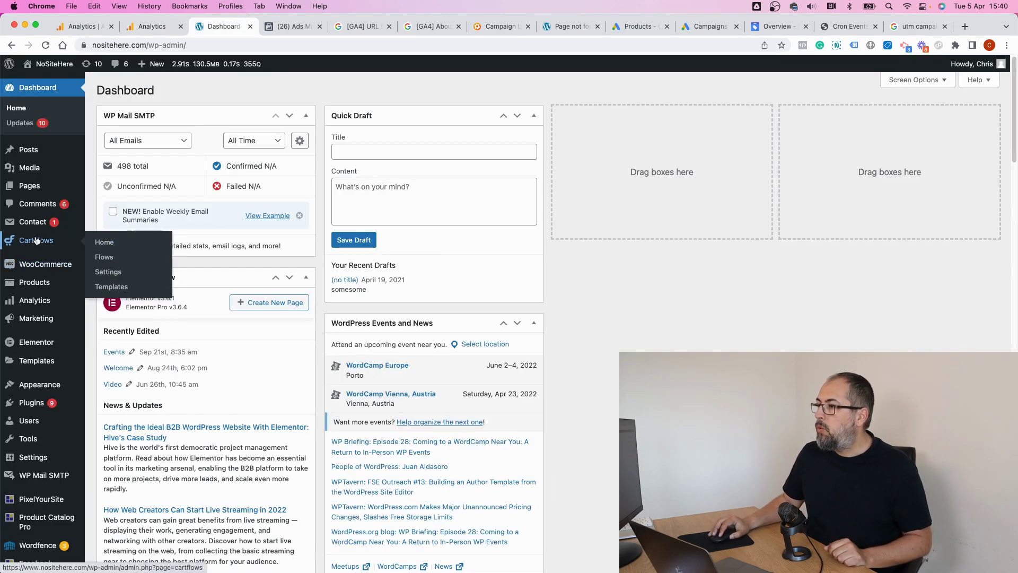
mouse_move(39, 264)
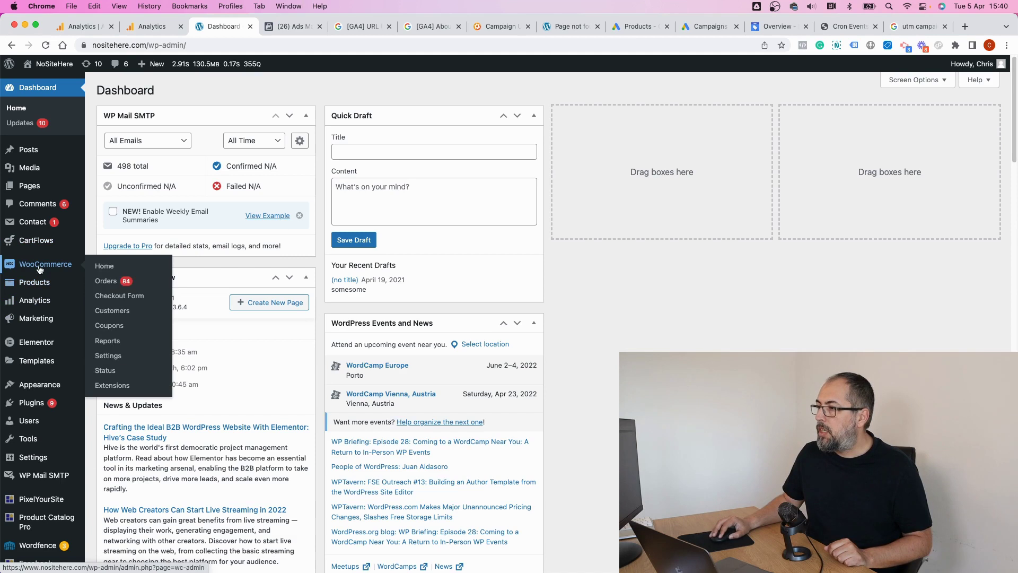
click(106, 282)
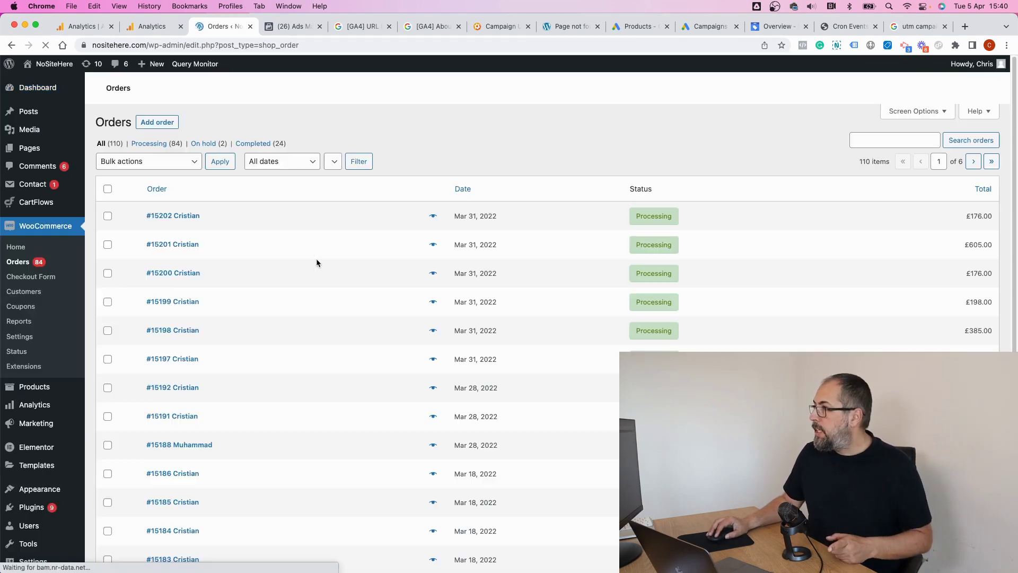
click(181, 216)
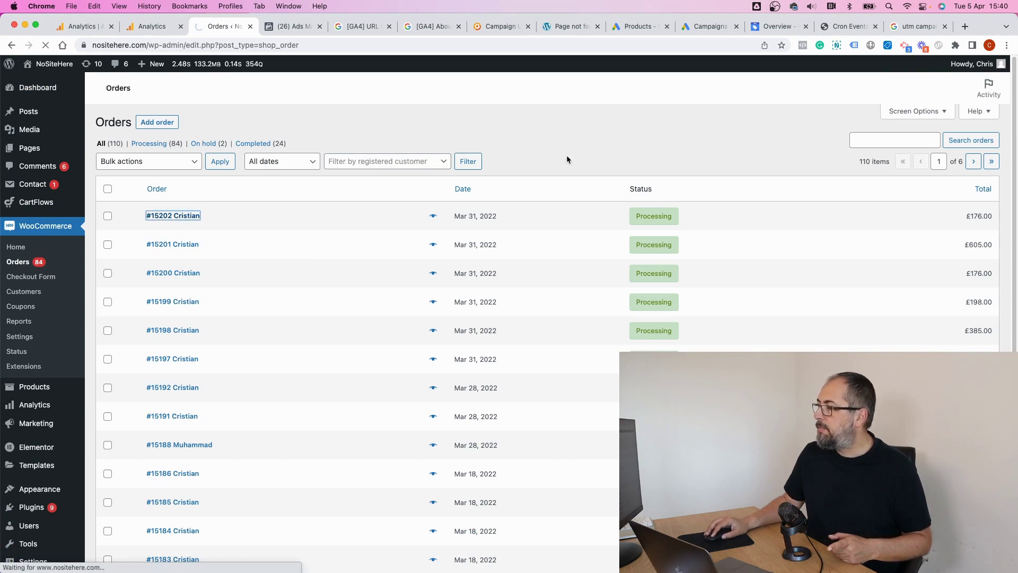
scroll(573, 270, down, 5)
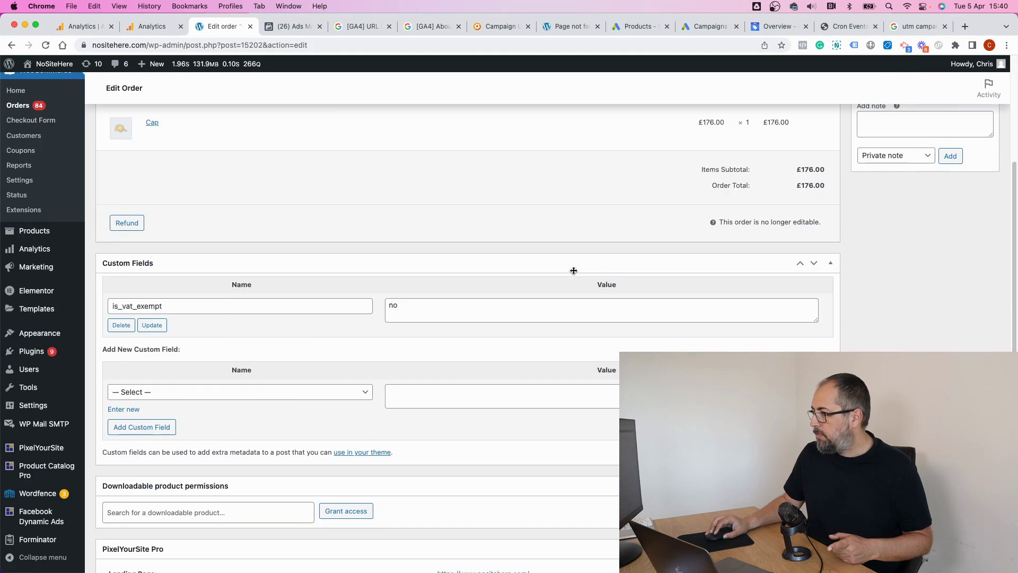
scroll(574, 271, down, 6)
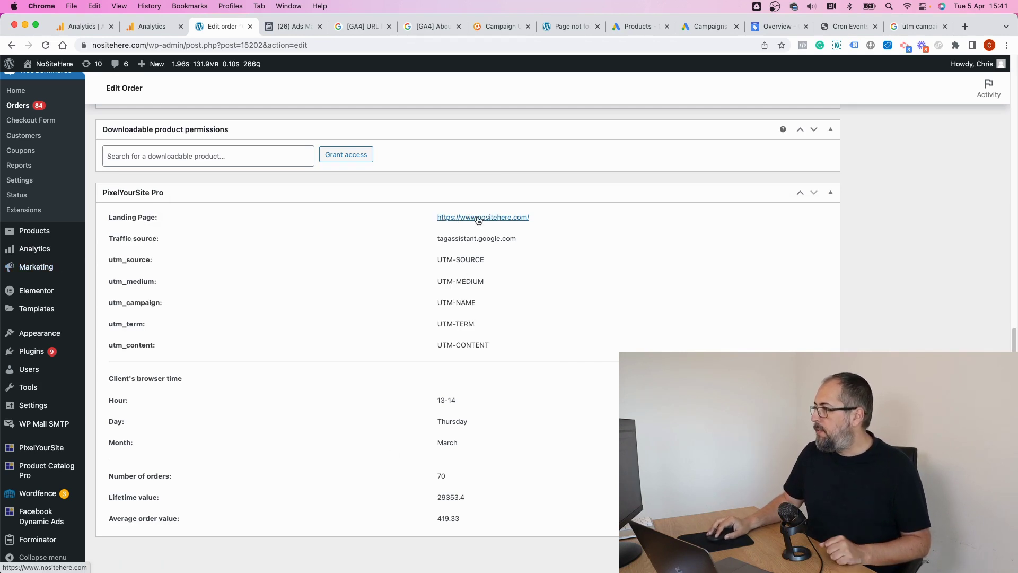
Go to the PixelYourSite dashboard and scroll down to Global Settings.
mouse_move(58, 448)
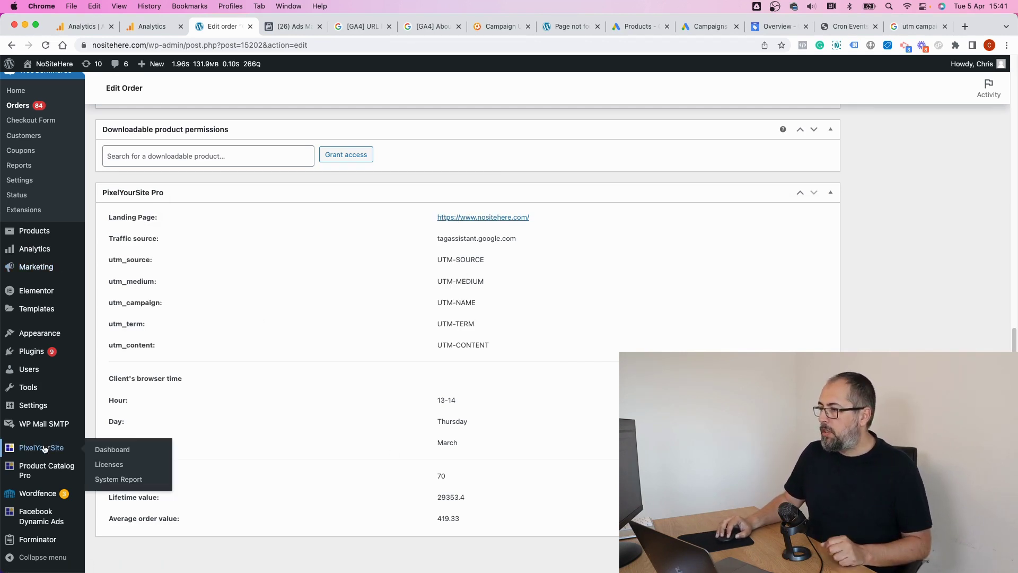
click(114, 449)
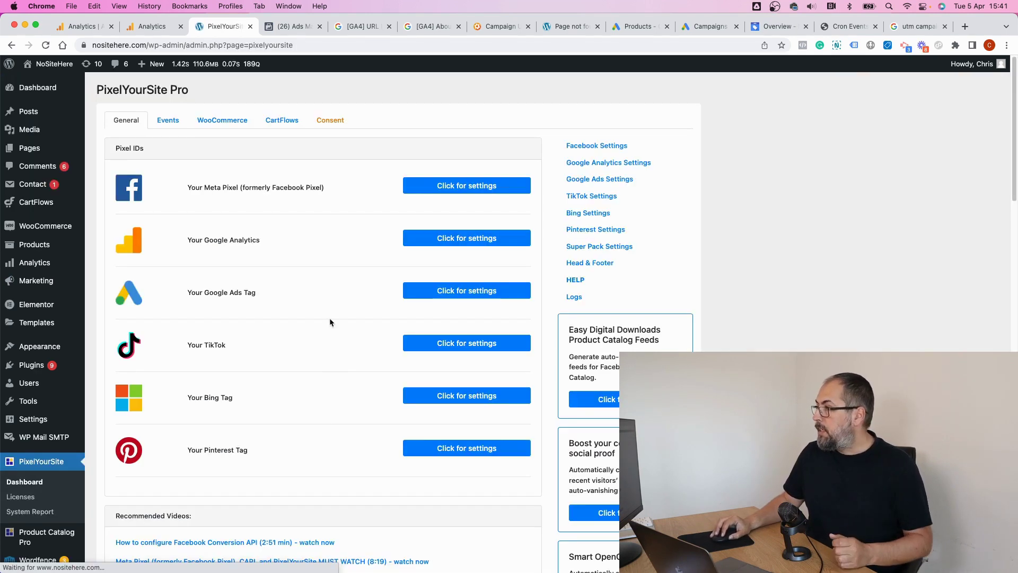
scroll(330, 318, down, 15)
scroll(329, 321, down, 3)
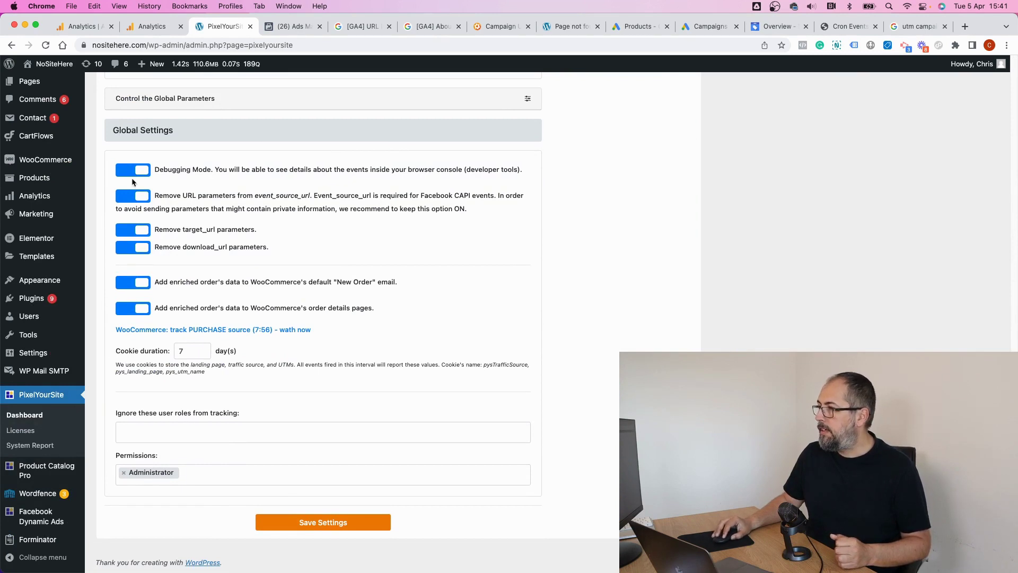
Toggle enriched order data off and back on for New Order emails and order details pages.
click(129, 282)
click(130, 309)
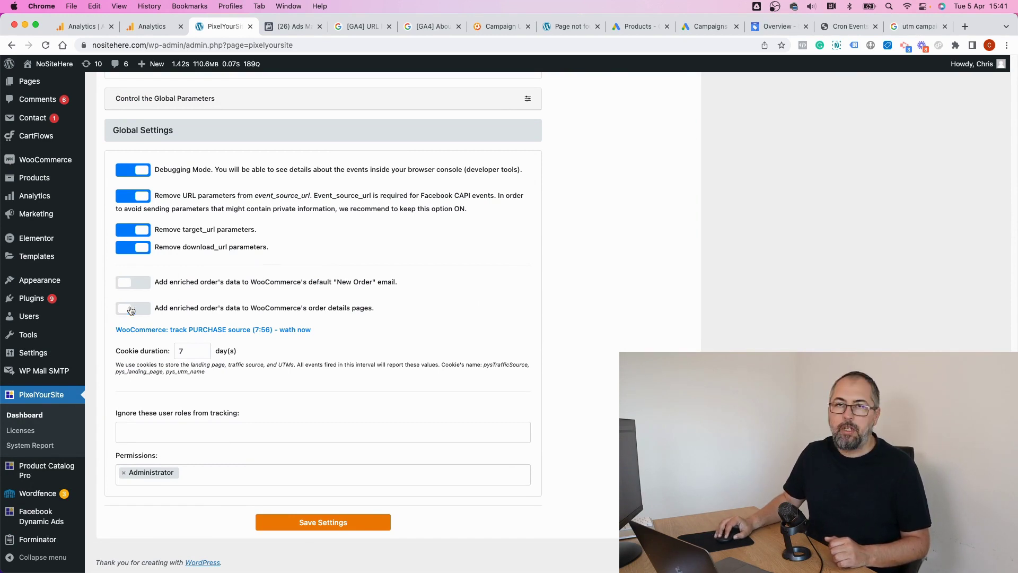
click(130, 282)
click(131, 309)
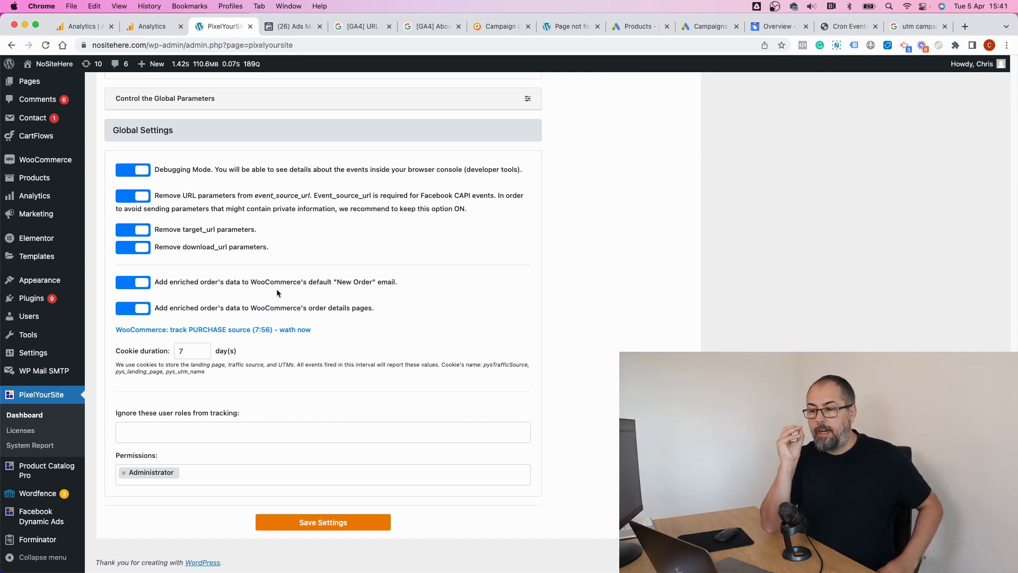